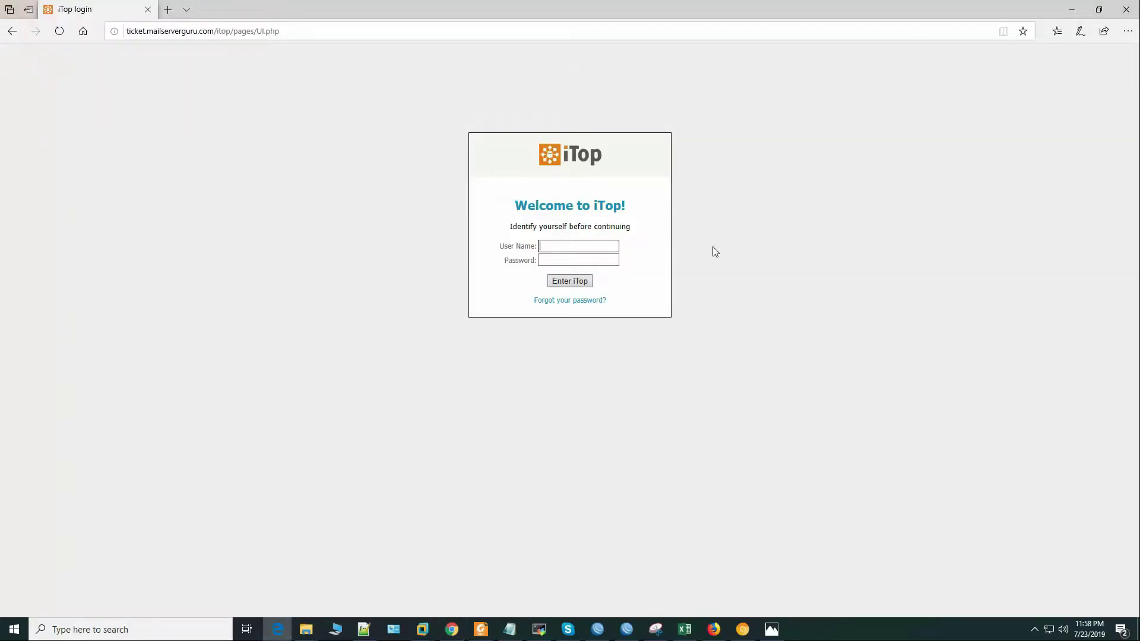
Log in to iTop with the user's username and password, then expand the Helpdesk menu
text(nayeem)
key(Tab)
text(••••••)
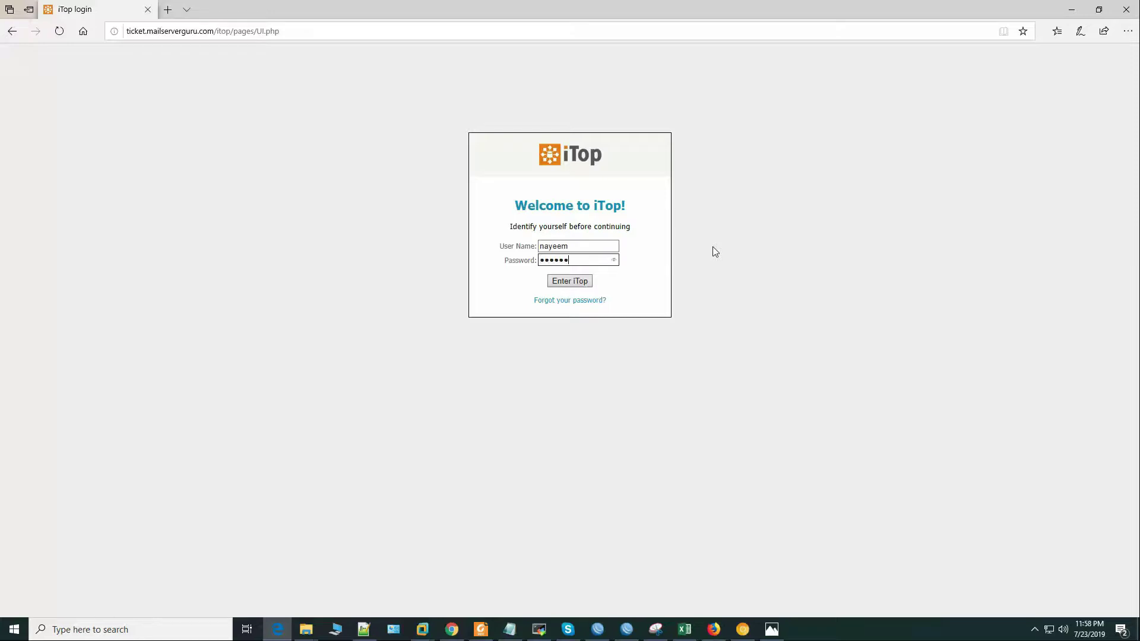
key(Return)
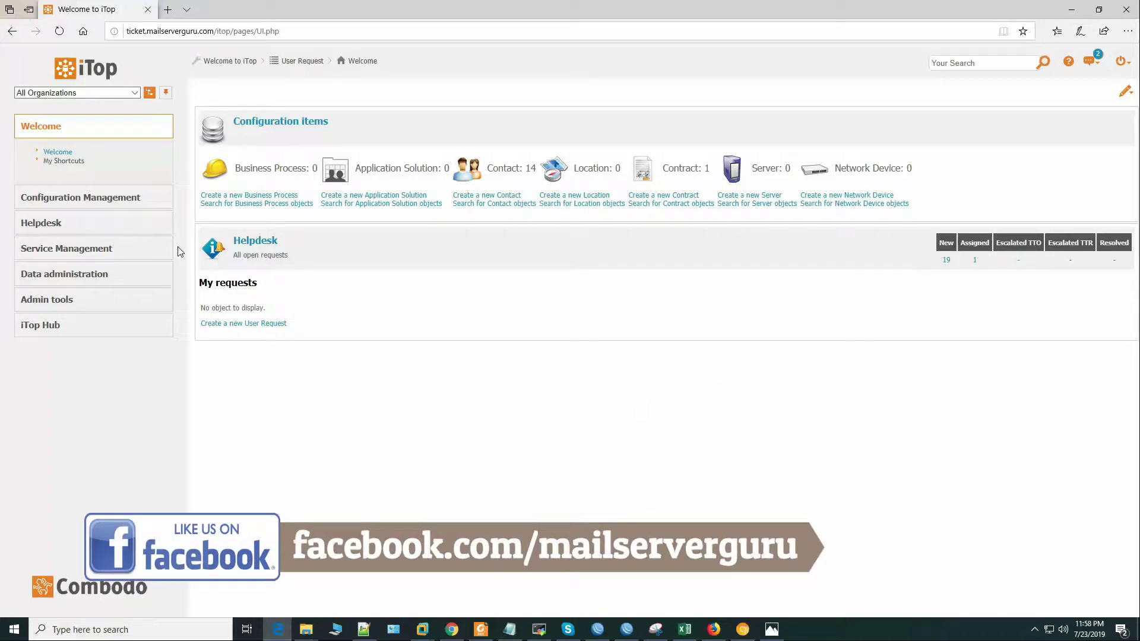
click(89, 225)
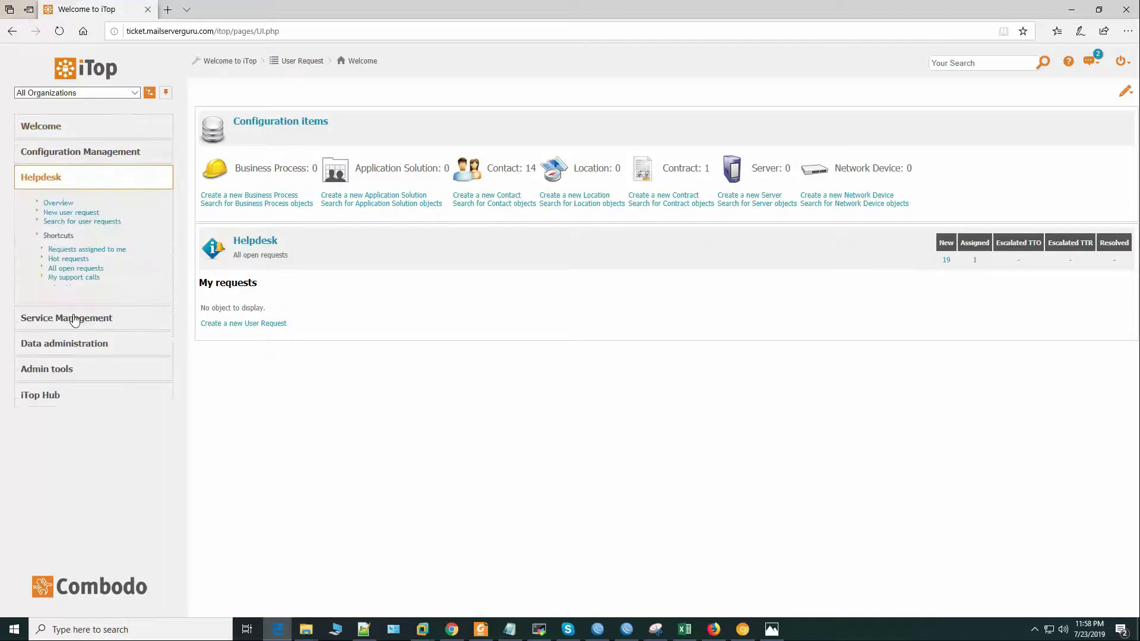
Open Helpdesk's All open requests list and show all 20 requests on one page
click(83, 268)
click(315, 205)
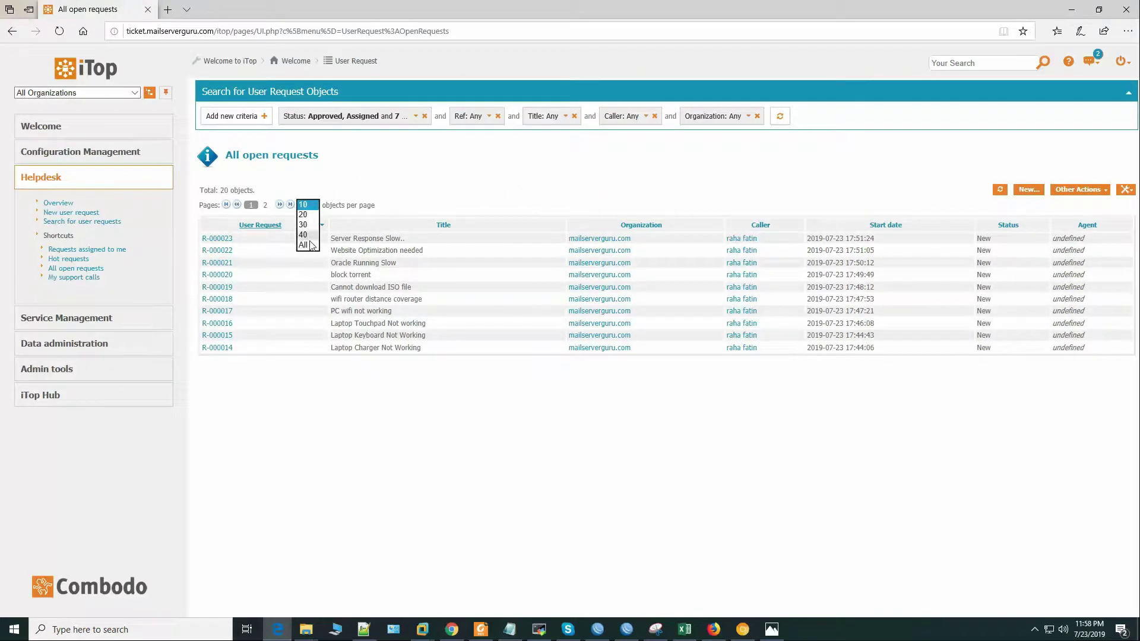
click(304, 245)
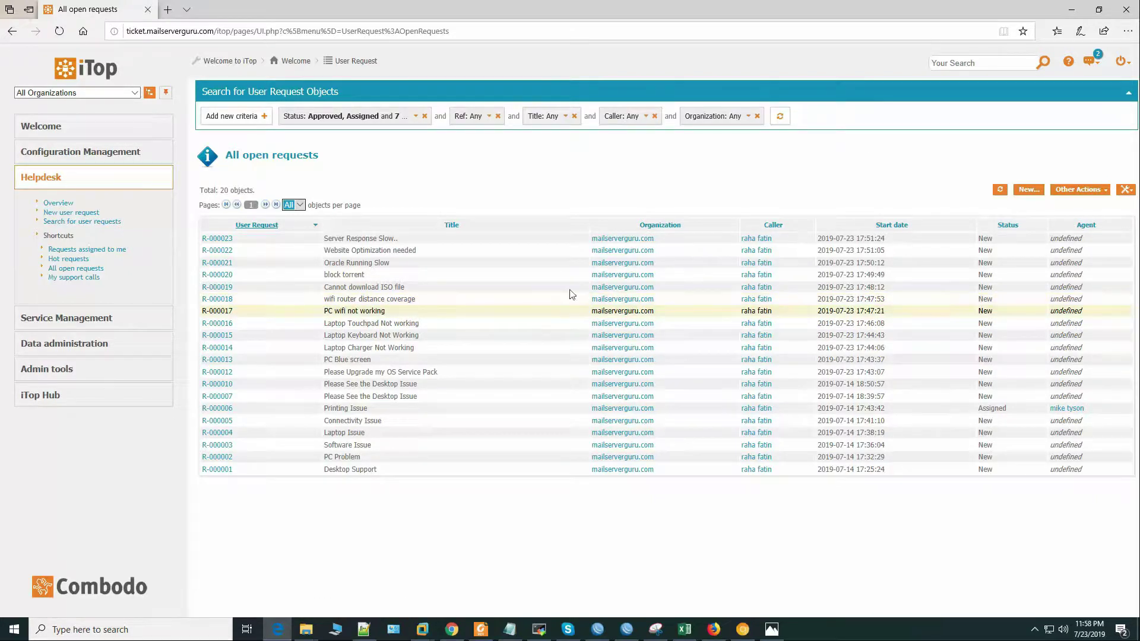
click(573, 173)
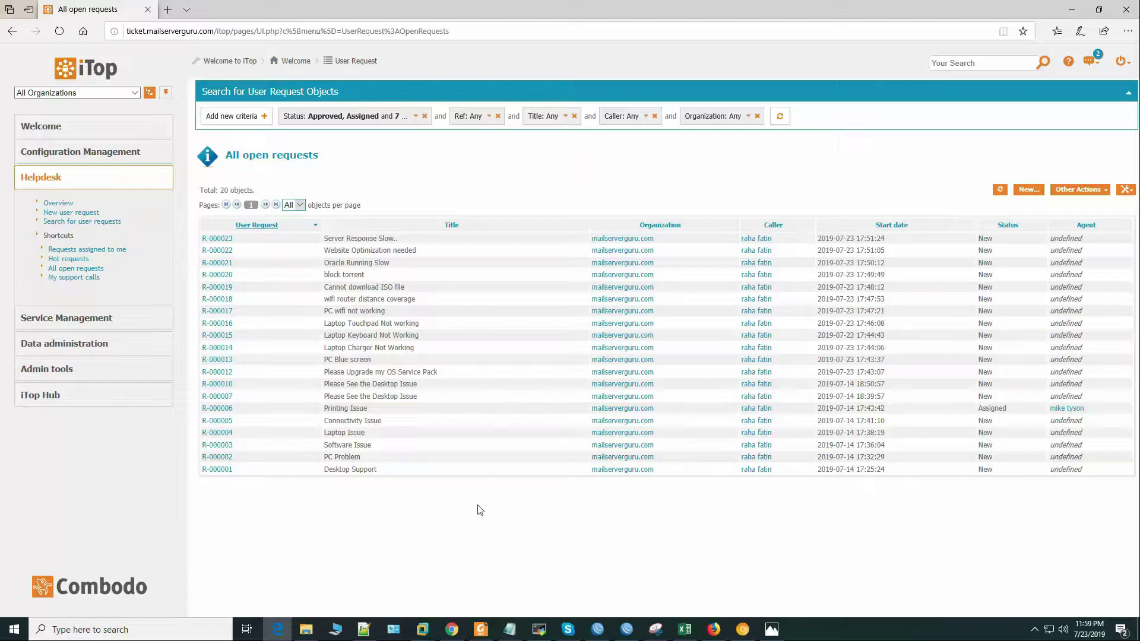
Remove the Organization, Caller, Title, Ref and Status criteria from the request search
click(757, 116)
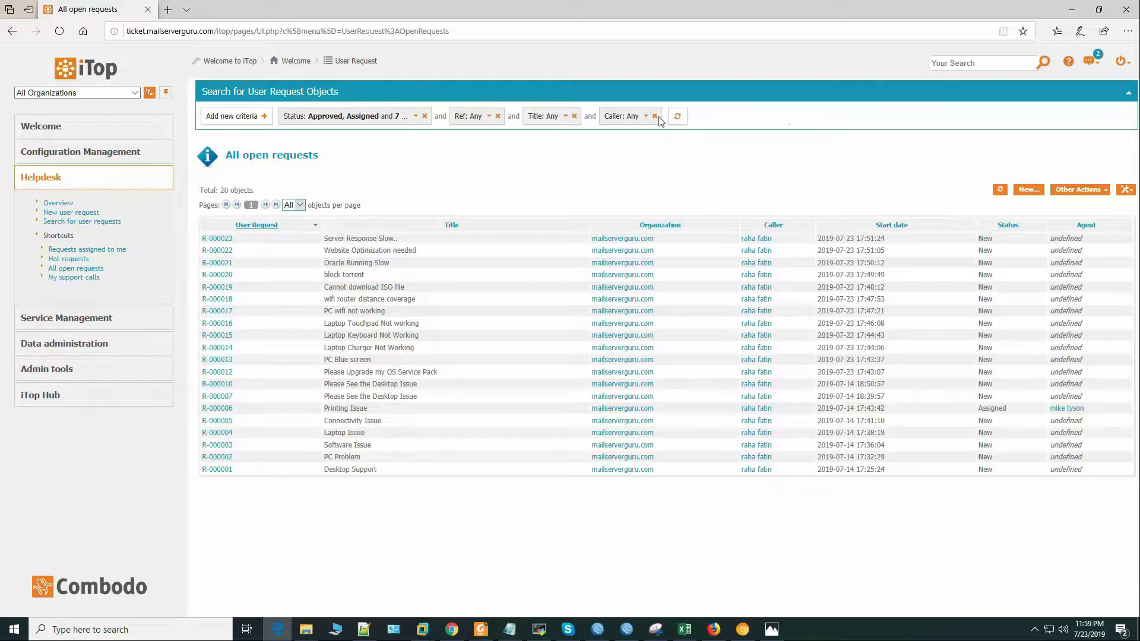
click(655, 117)
click(574, 116)
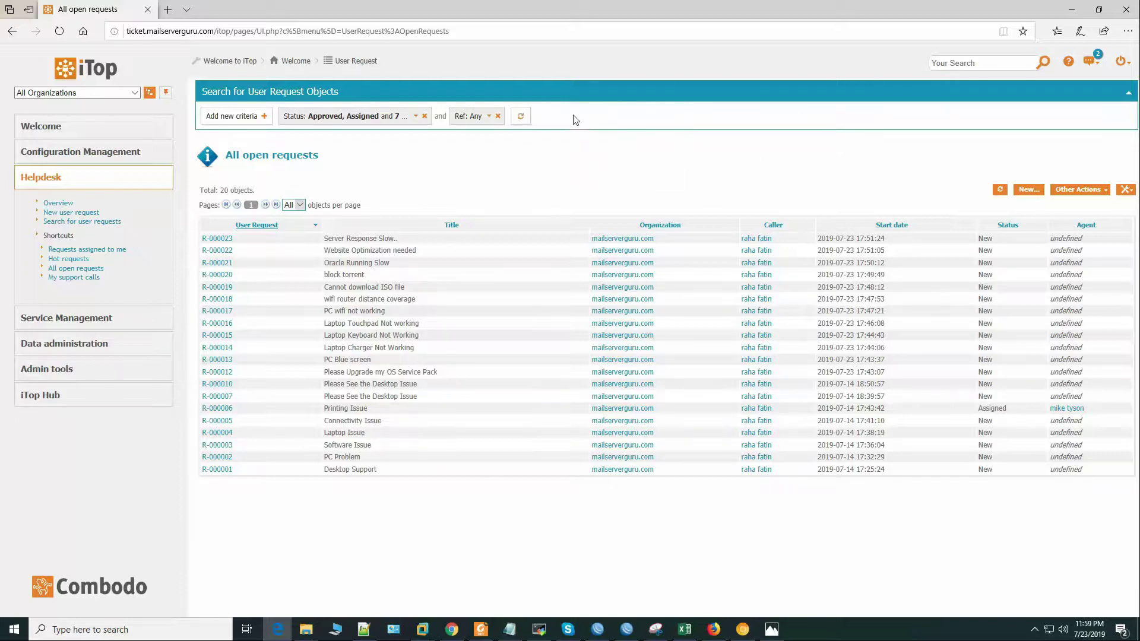
click(498, 116)
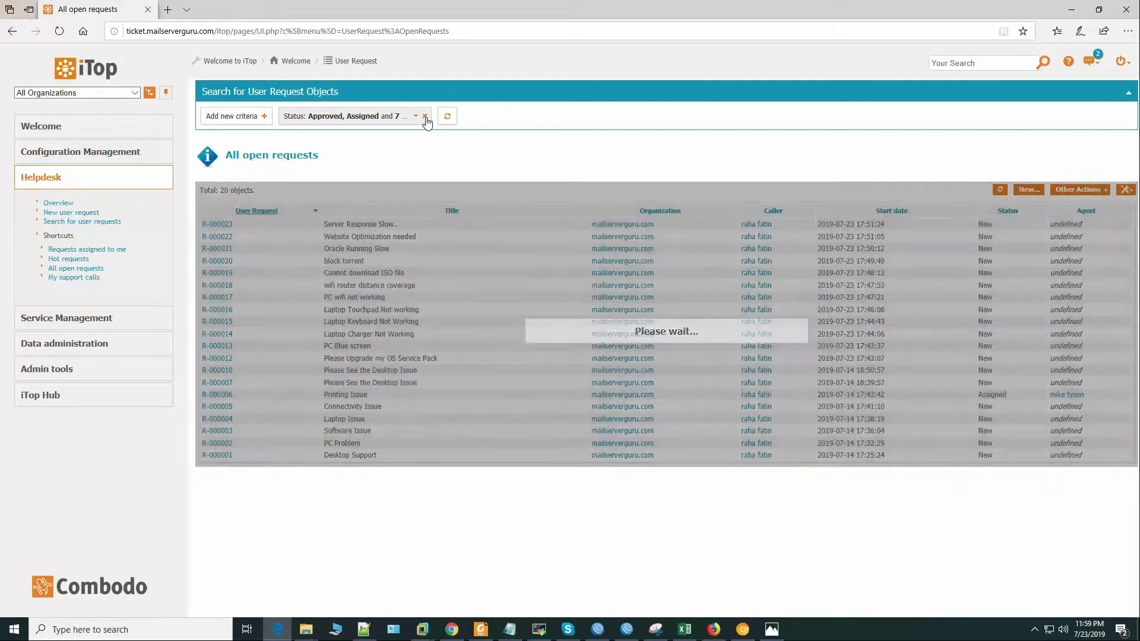
click(425, 117)
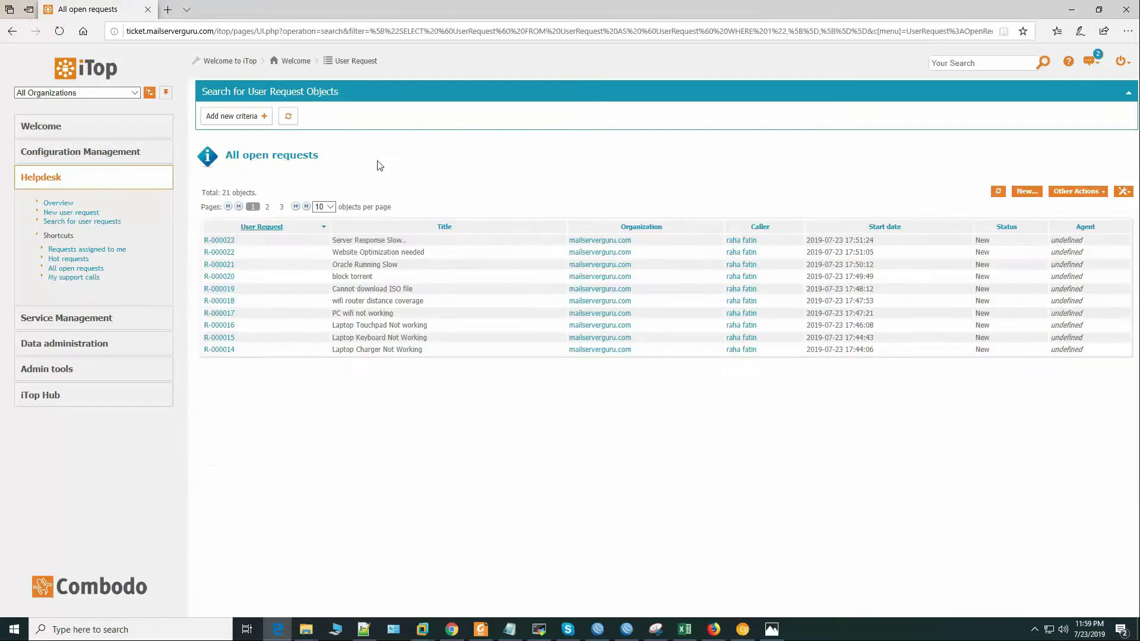
Add a Service criterion to the request search
click(263, 116)
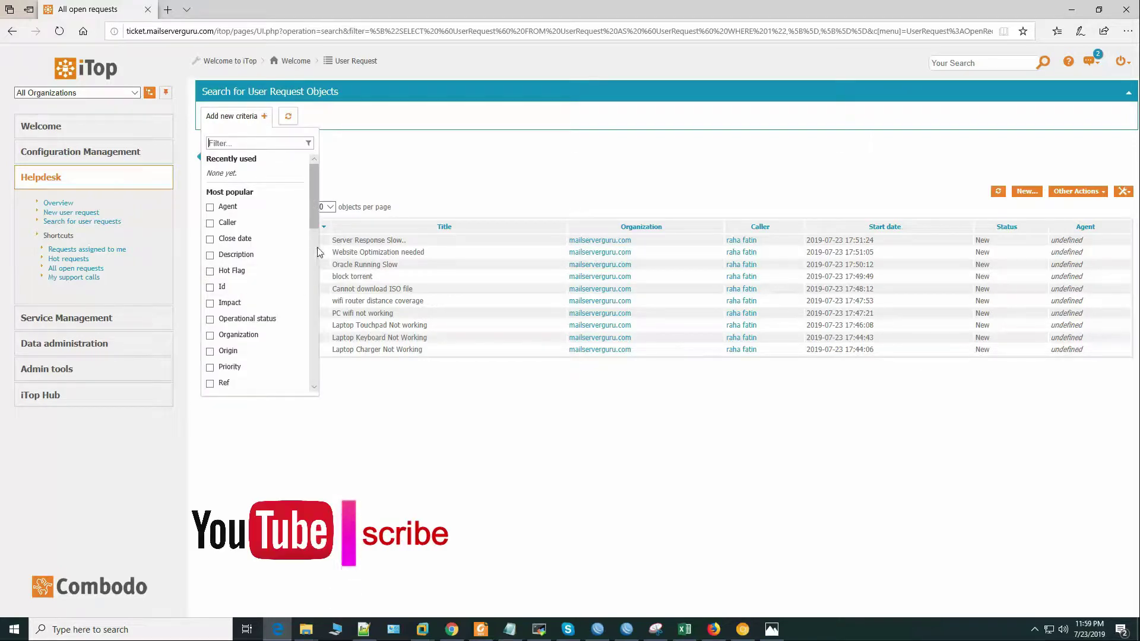
scroll(316, 250, down, 2)
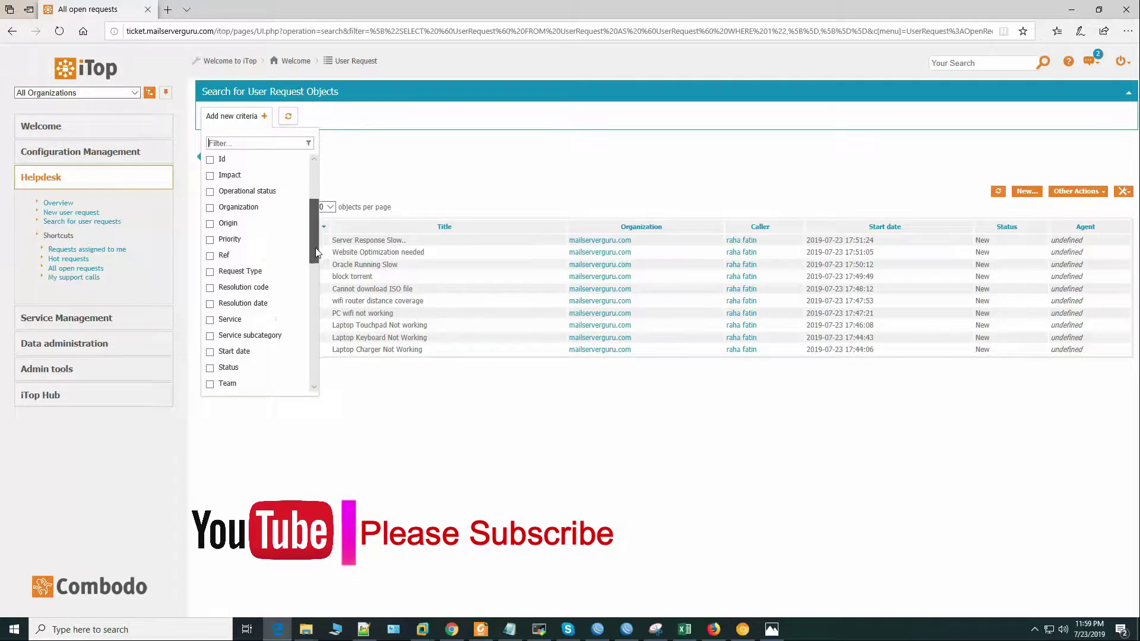
scroll(216, 299, down, 1)
click(212, 292)
click(218, 406)
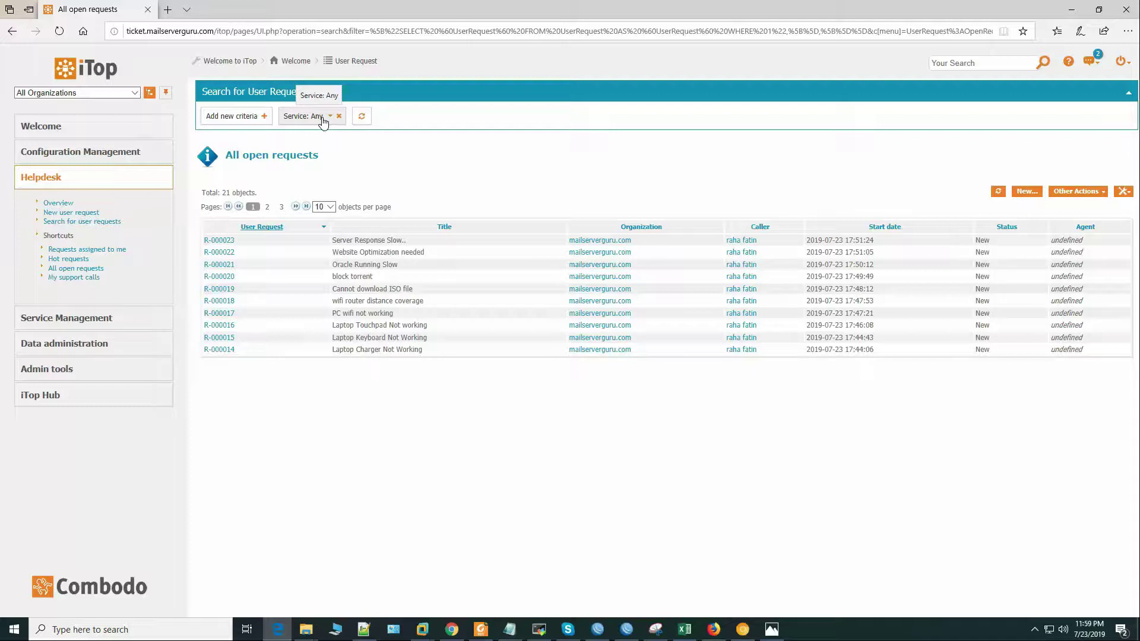
click(1126, 64)
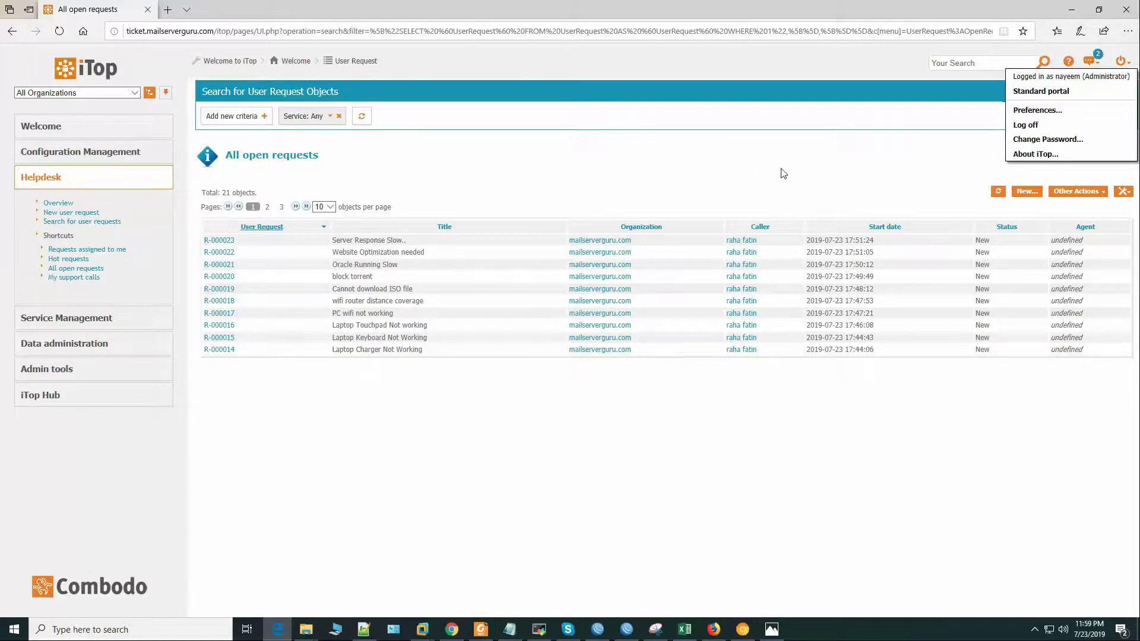
click(772, 629)
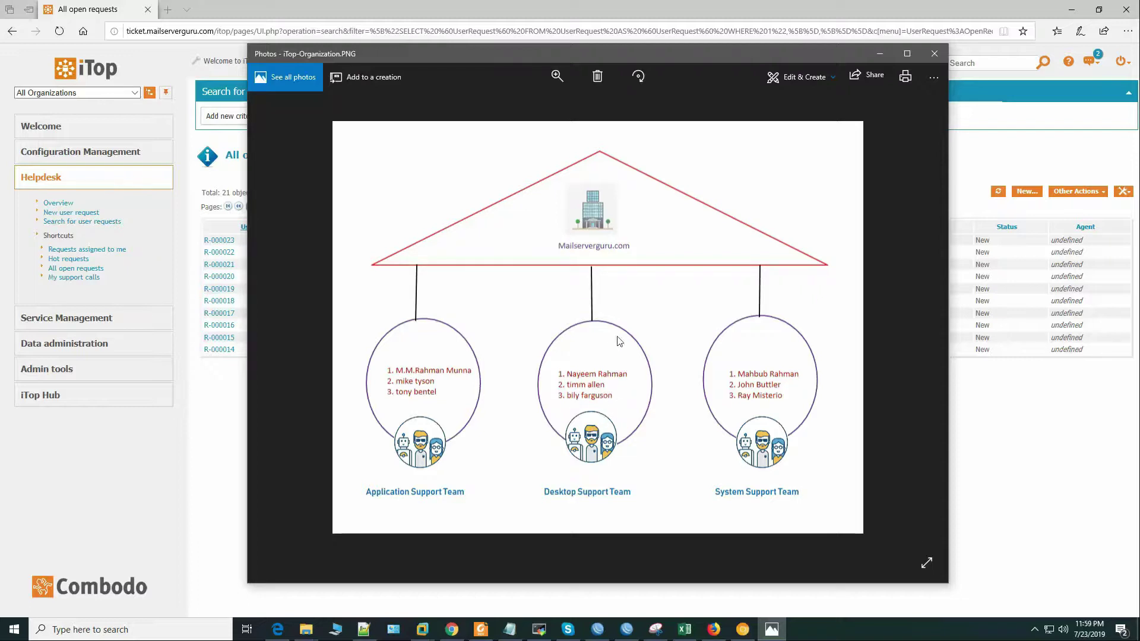
click(878, 55)
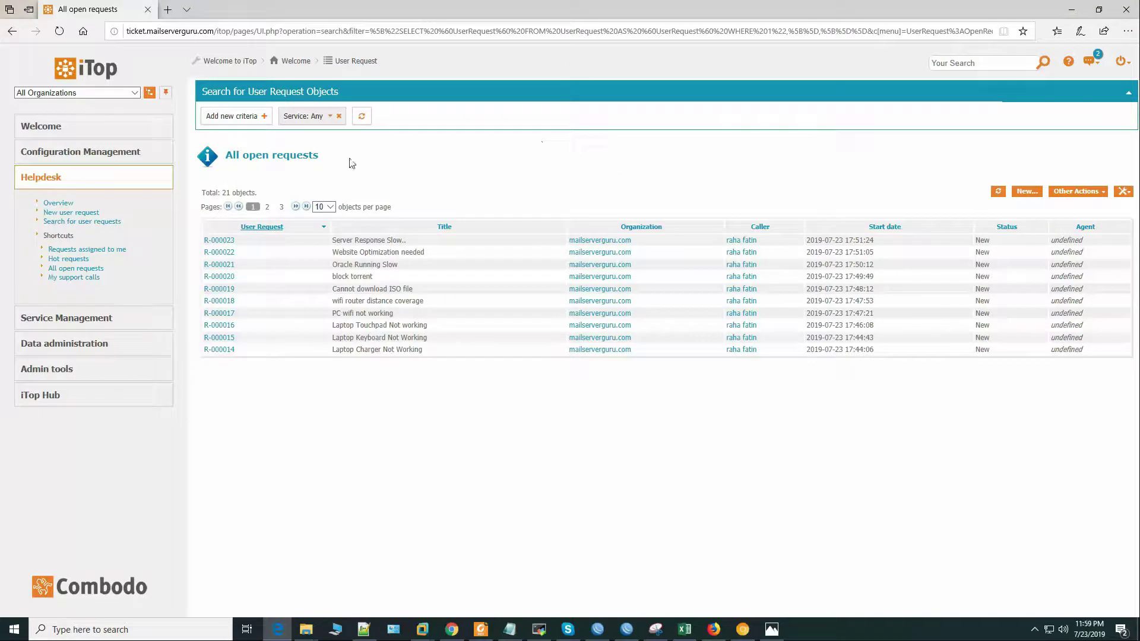
Filter Service to Desktop, Laptop and Printer Support and list all 13 requests on one page
click(313, 117)
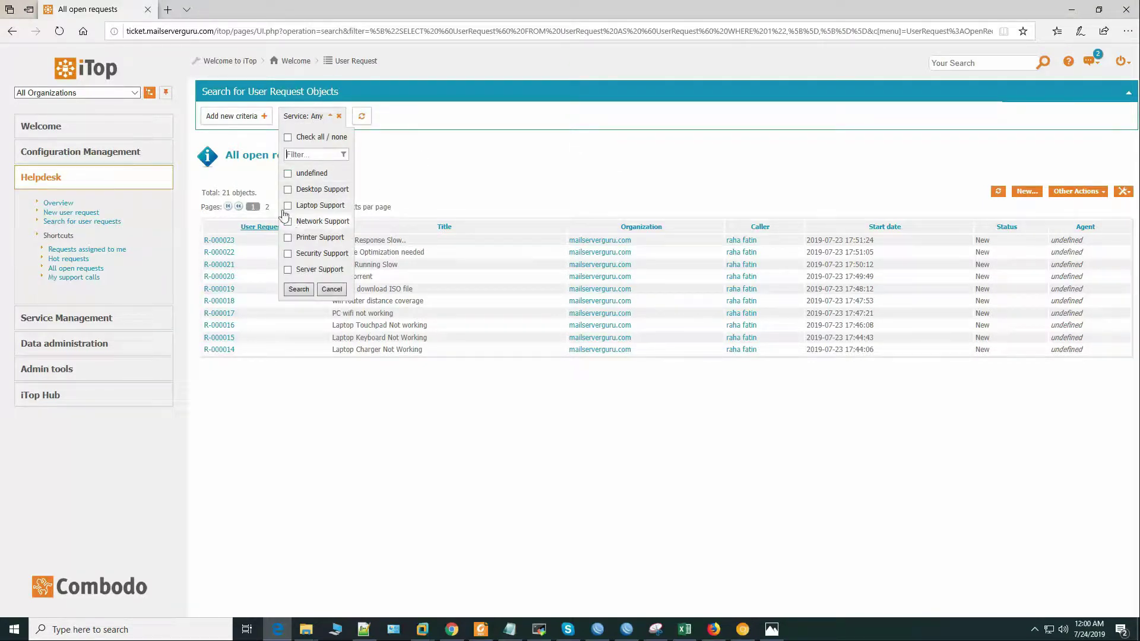
click(288, 190)
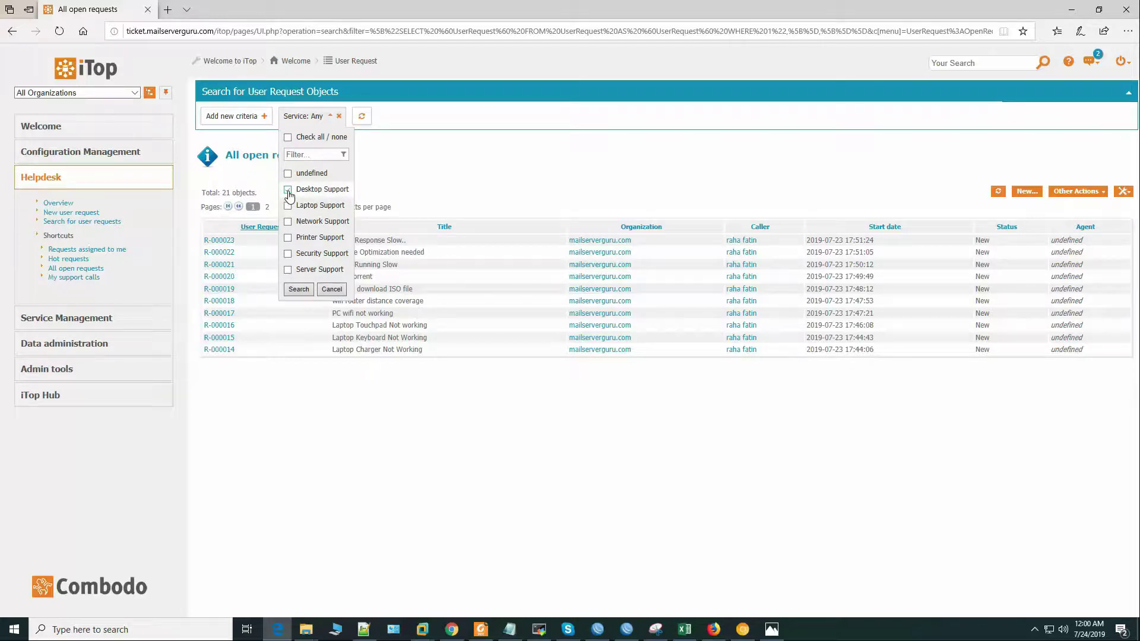
click(288, 205)
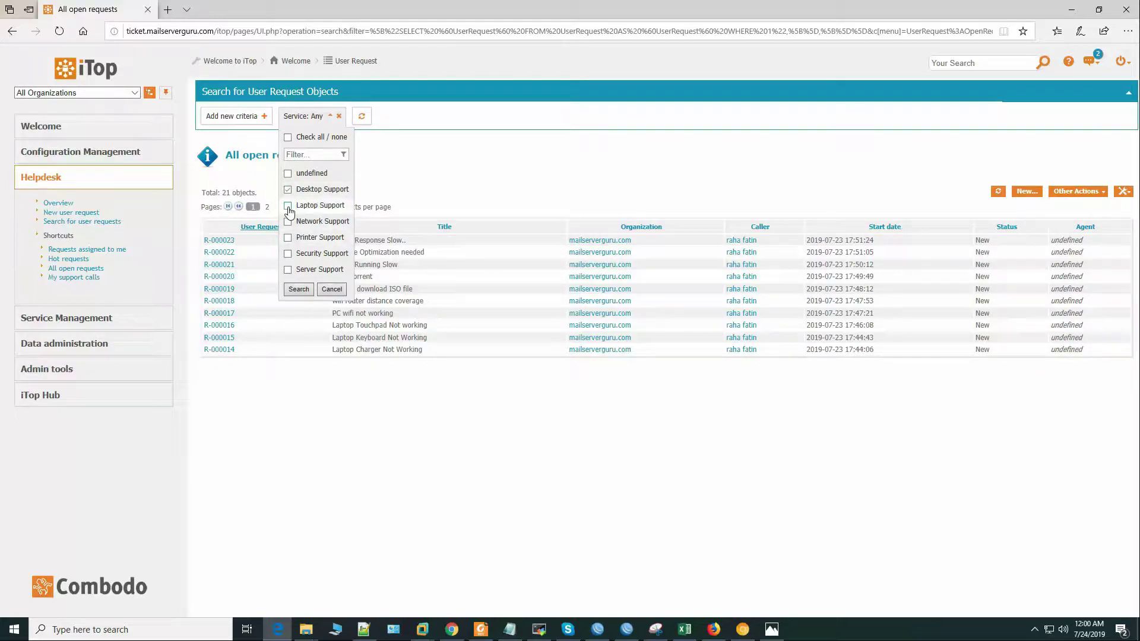
click(295, 239)
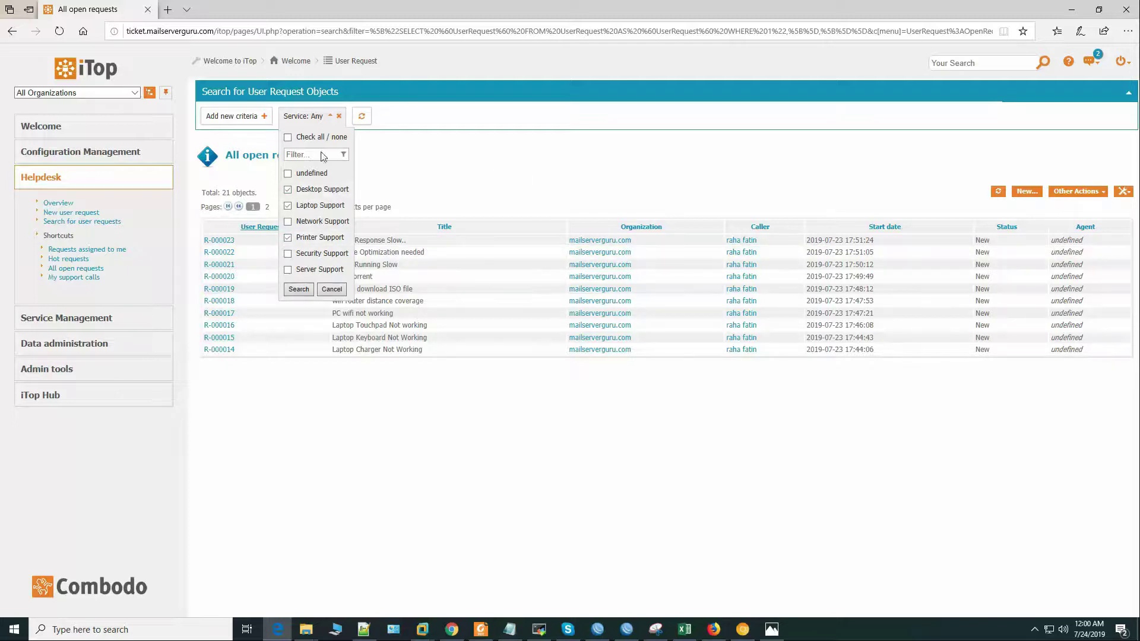
click(299, 289)
click(310, 206)
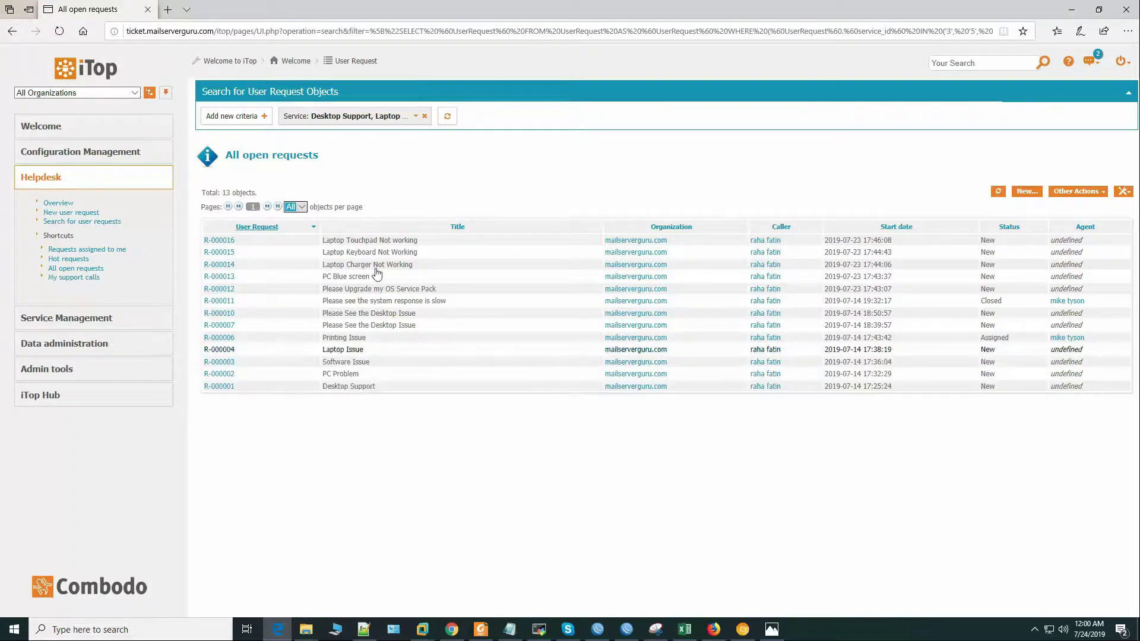
click(309, 256)
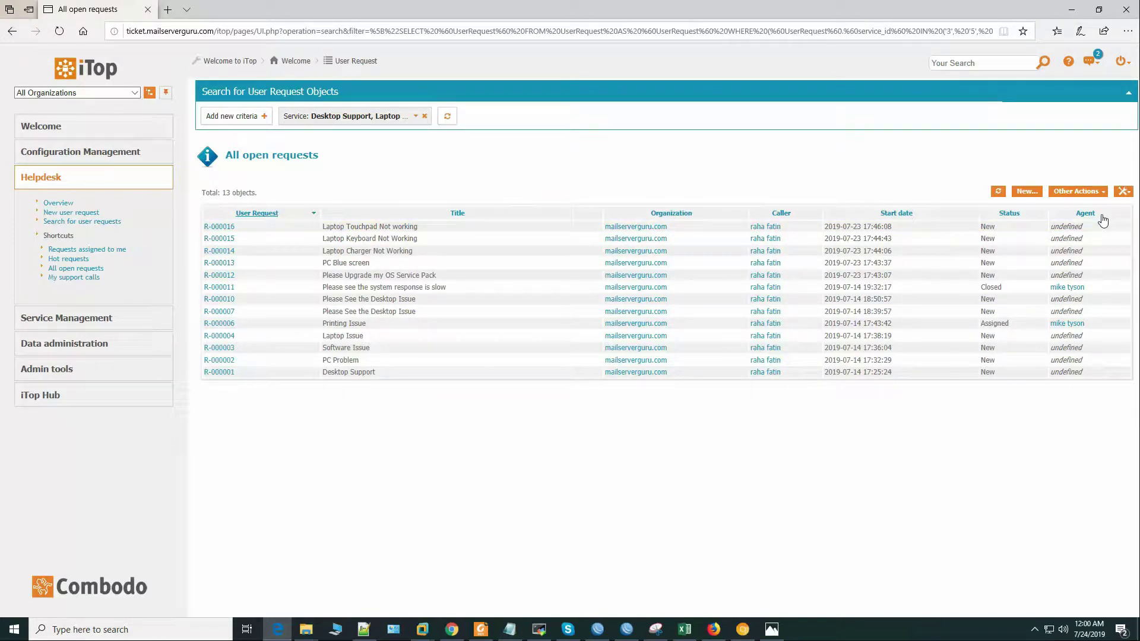
Add the Service name column to the request list as the default for all lists
click(1129, 193)
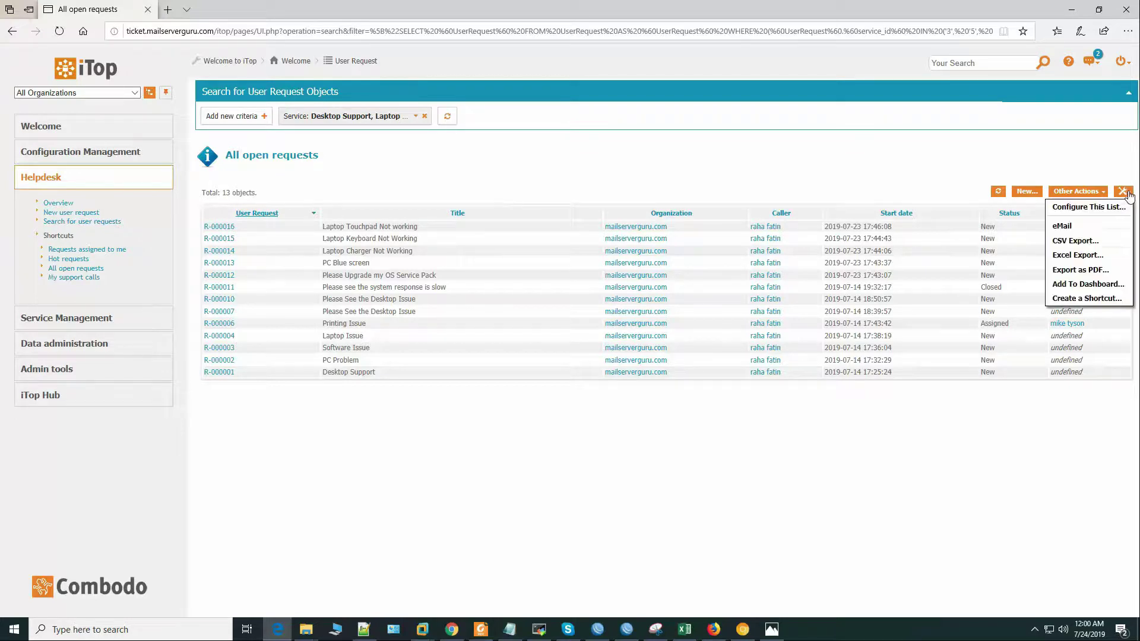
click(1117, 209)
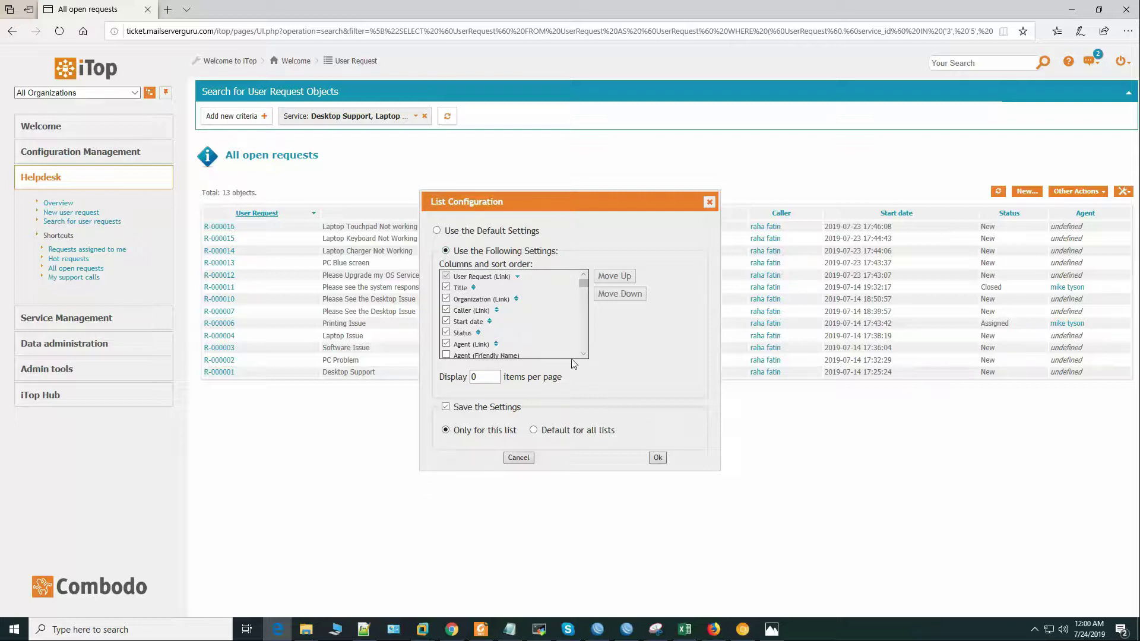
scroll(447, 332, down, 10)
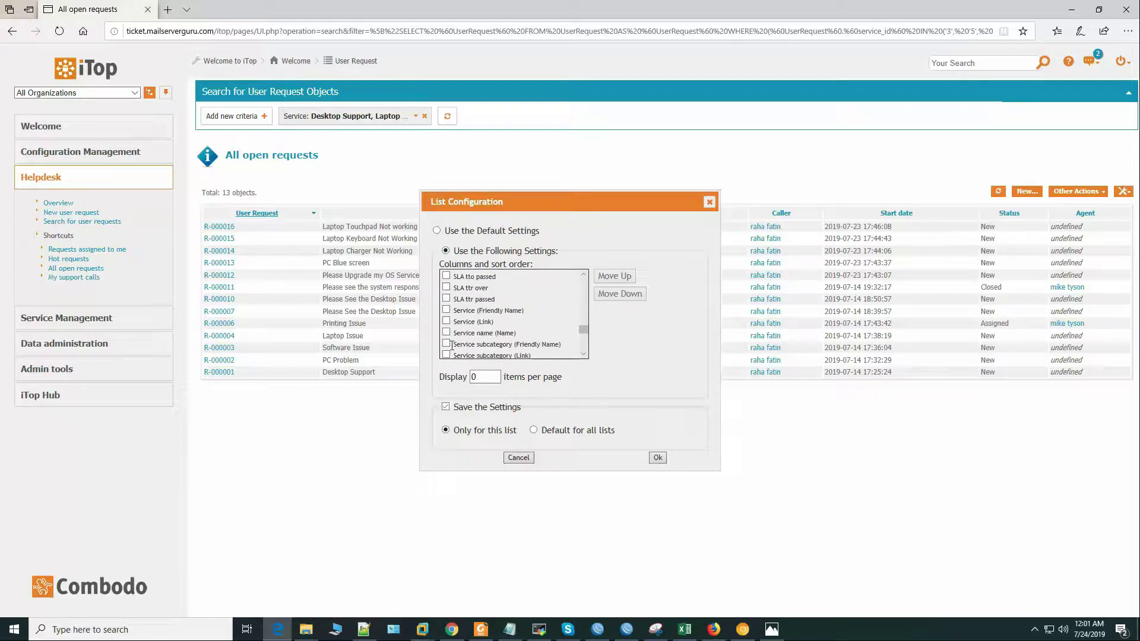
click(447, 332)
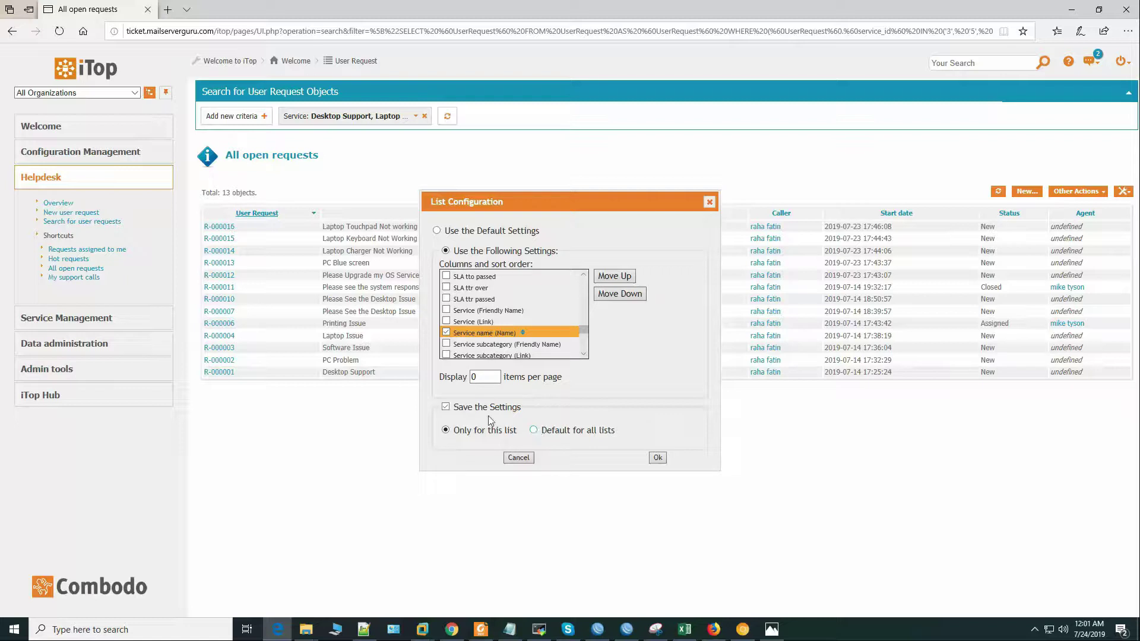
click(534, 430)
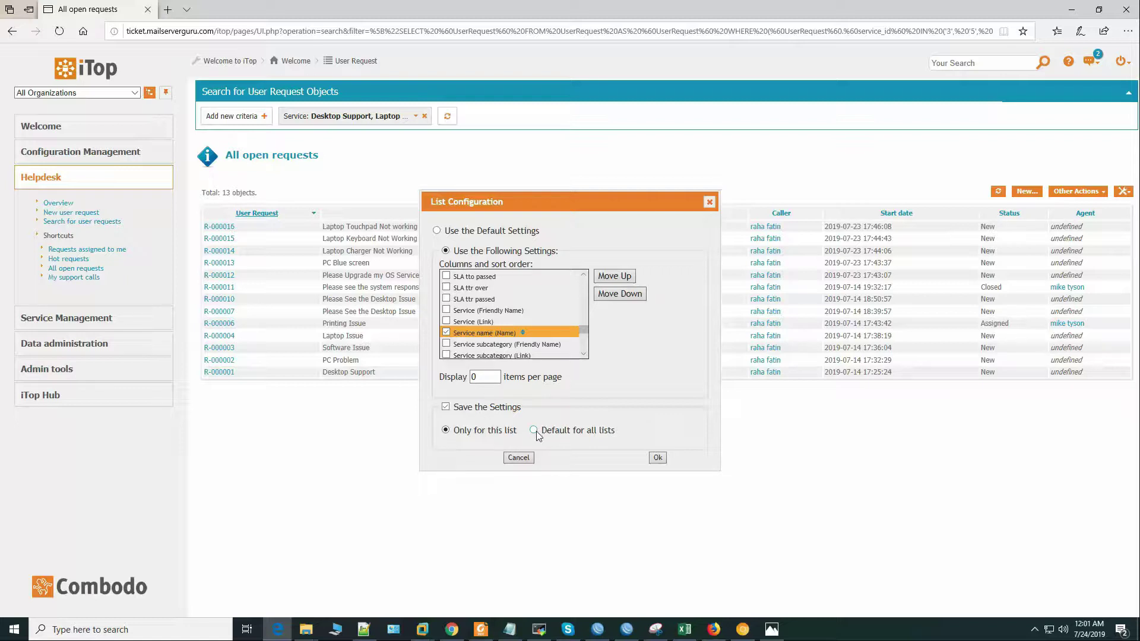
click(658, 458)
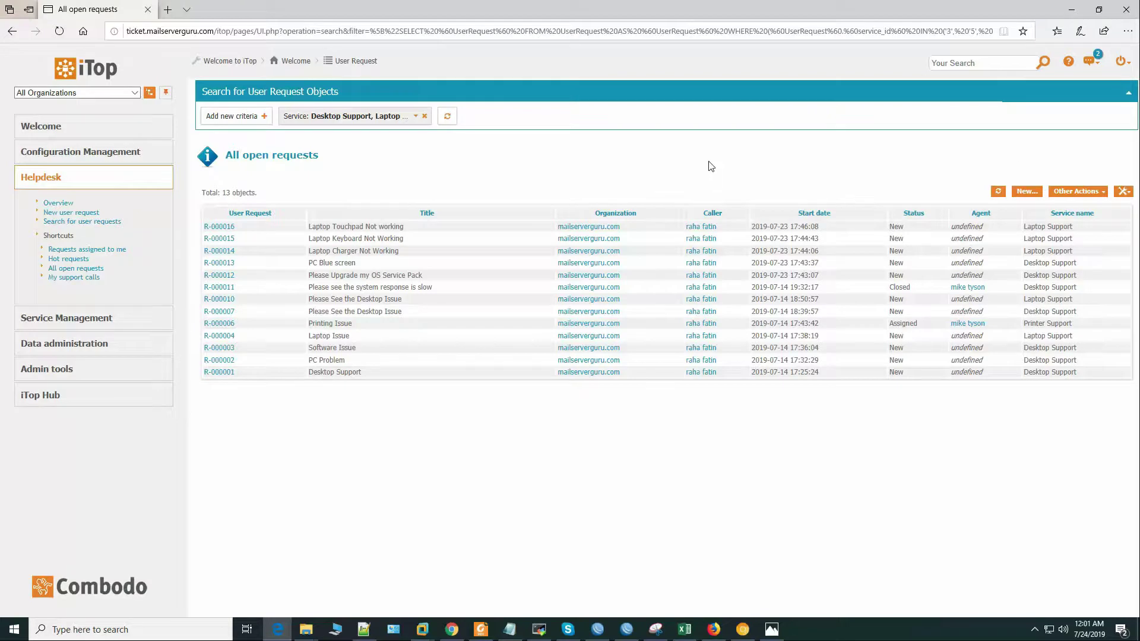
Create a 'Desktop/Laptop Support' shortcut for the filtered list with 60-second automatic refresh
click(1124, 192)
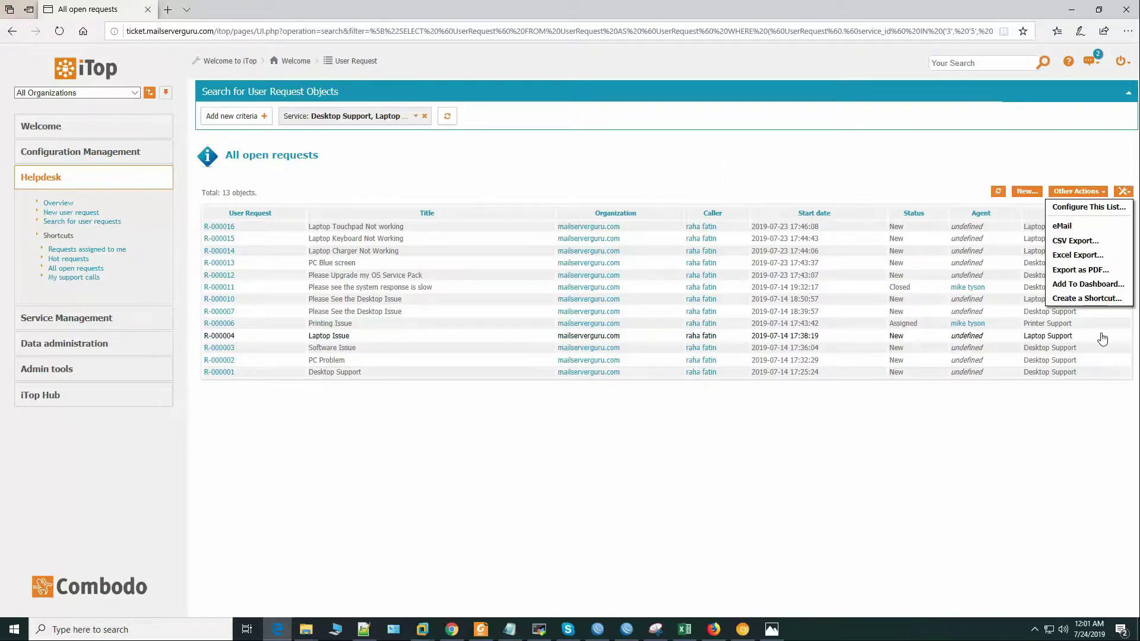
click(1103, 299)
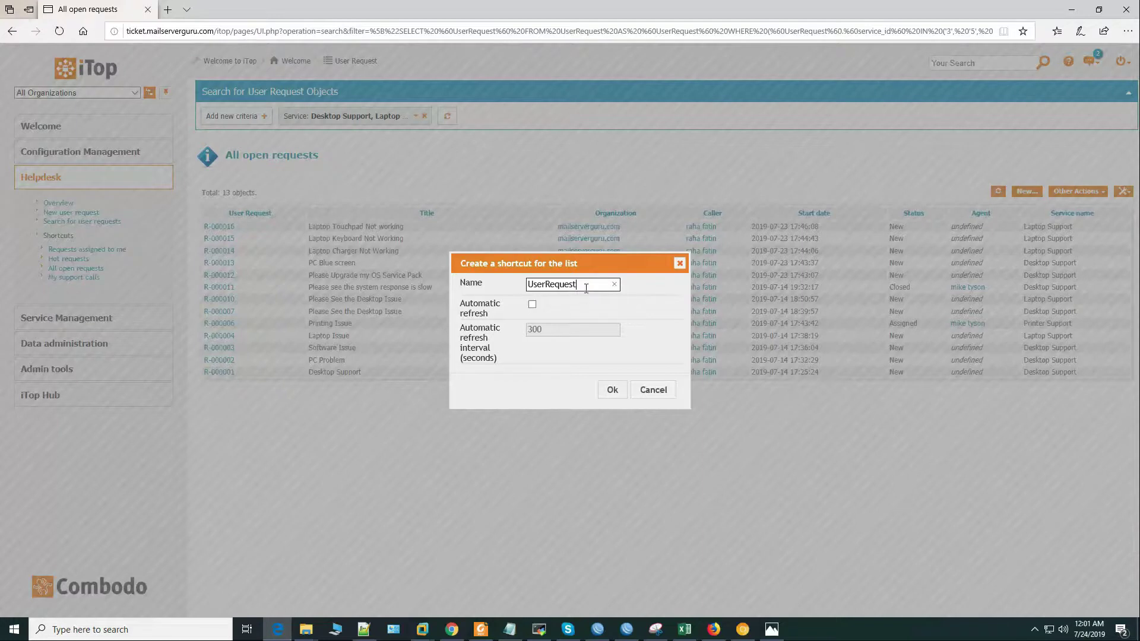
drag(577, 285, 505, 281)
text(Der)
key(BackSpace)
text(sktop/Laptop Support)
click(532, 305)
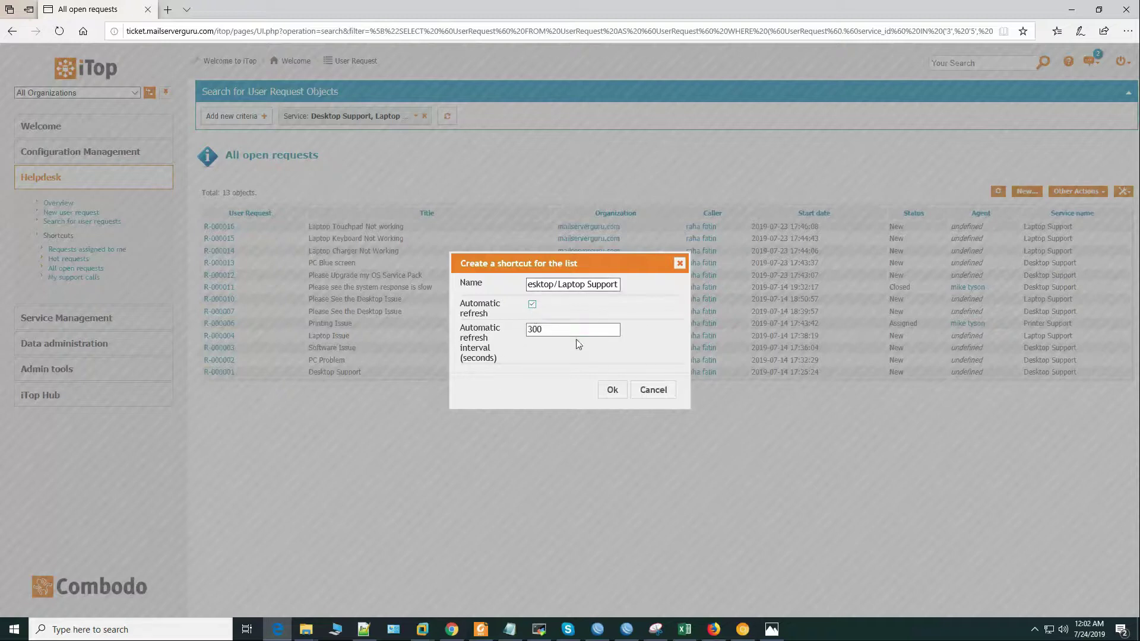
drag(544, 330, 481, 326)
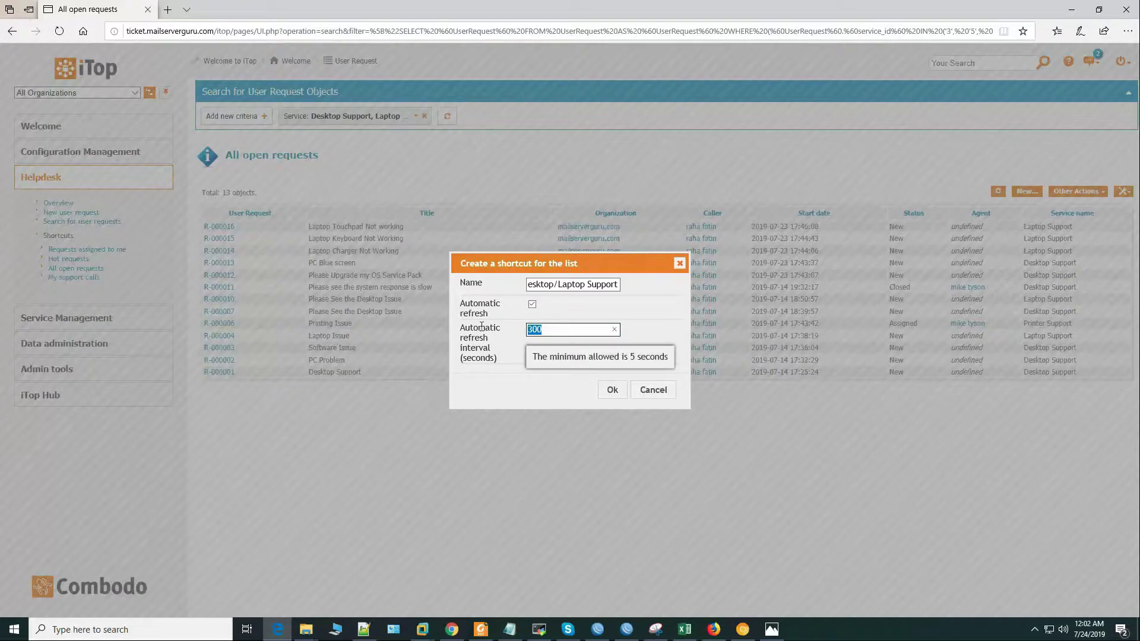
text(60)
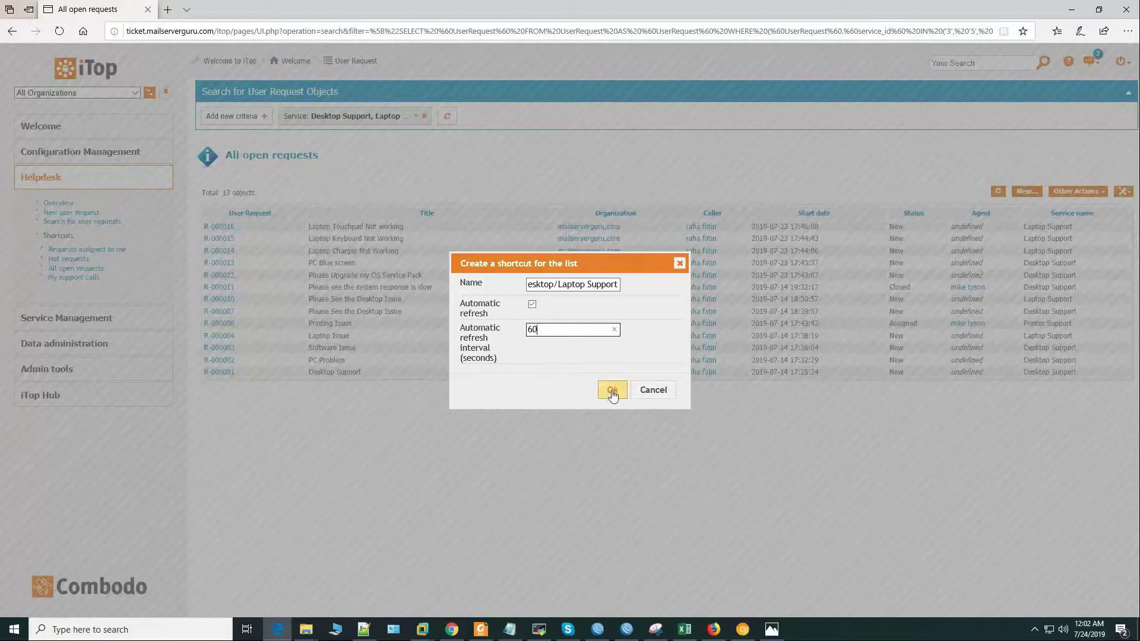
click(612, 389)
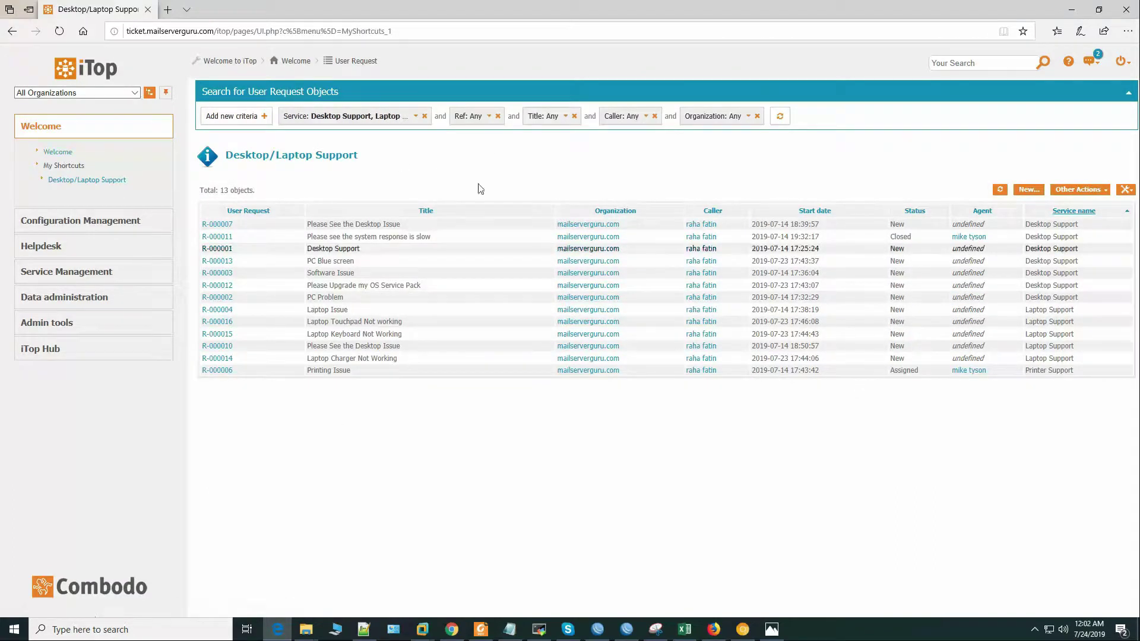
Return to the Welcome page and open Helpdesk's All open requests list
click(67, 180)
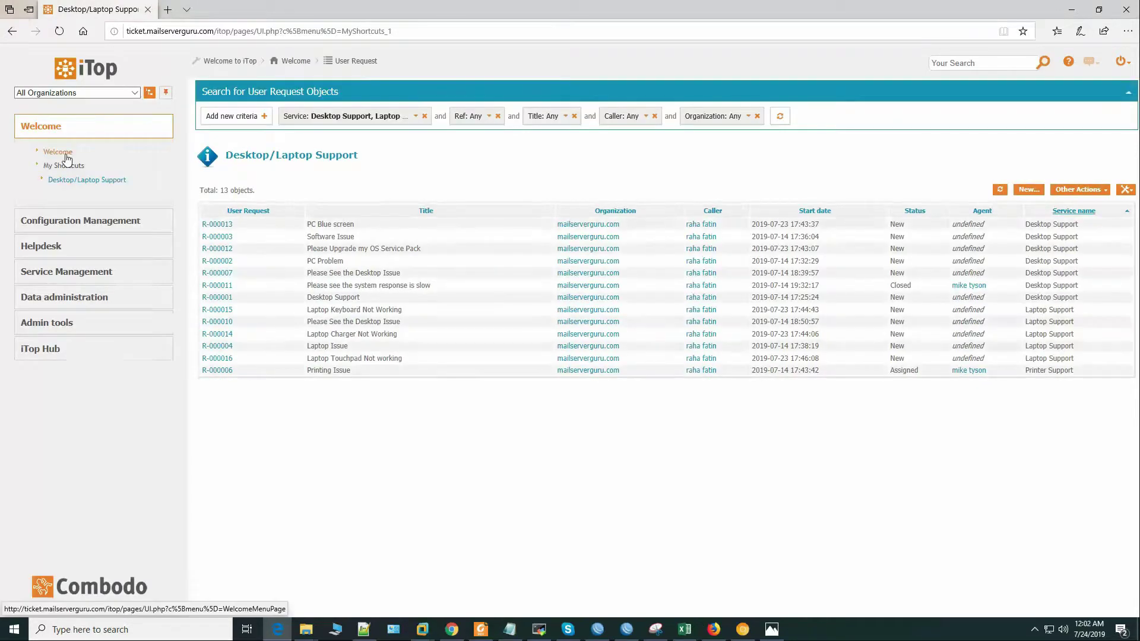
click(64, 154)
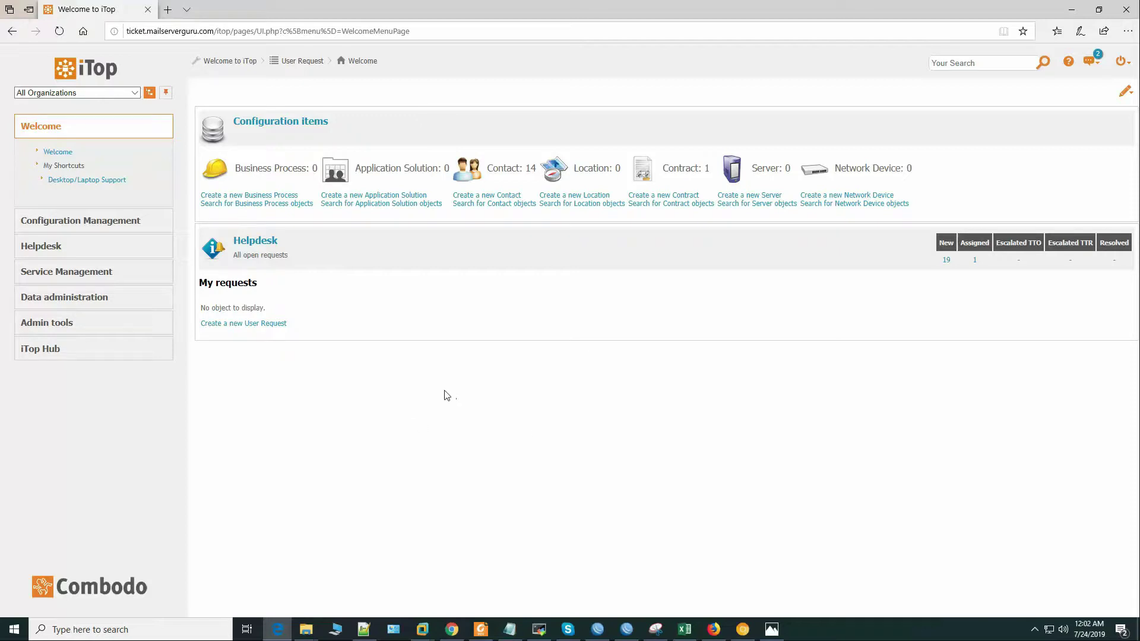
click(81, 247)
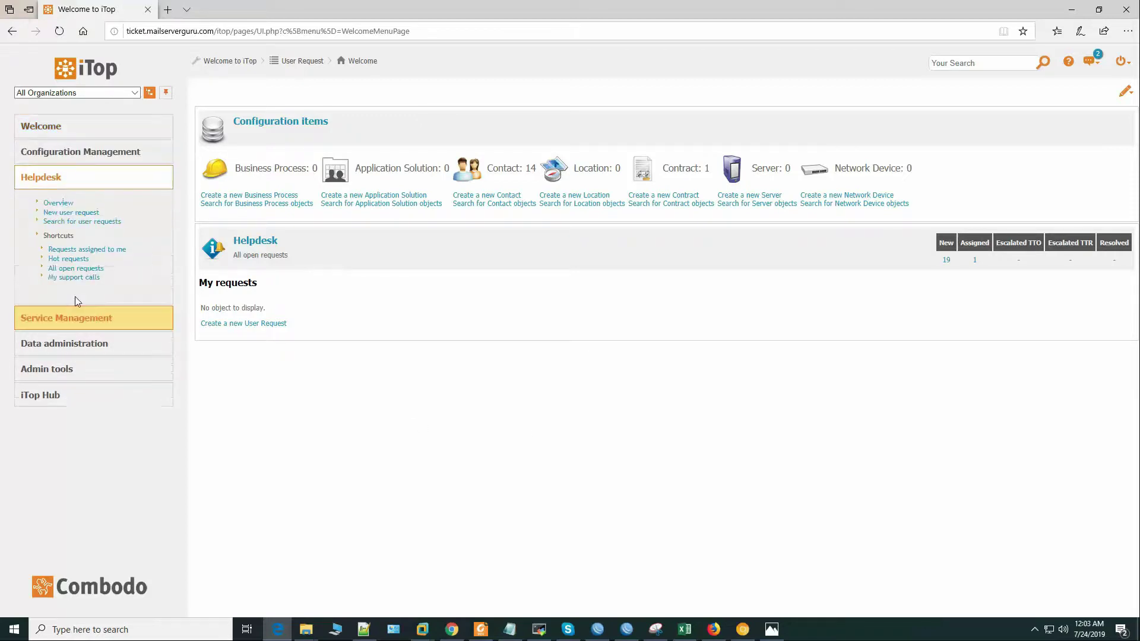
click(95, 268)
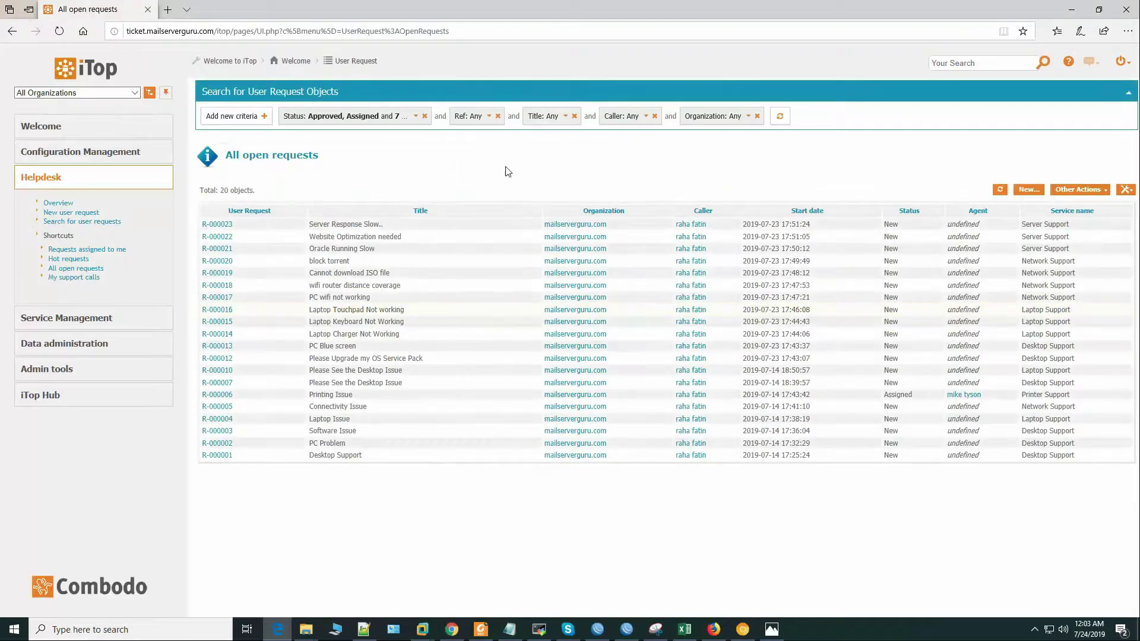
Remove the Organization, Caller, Title, Ref and Status search criteria
click(757, 116)
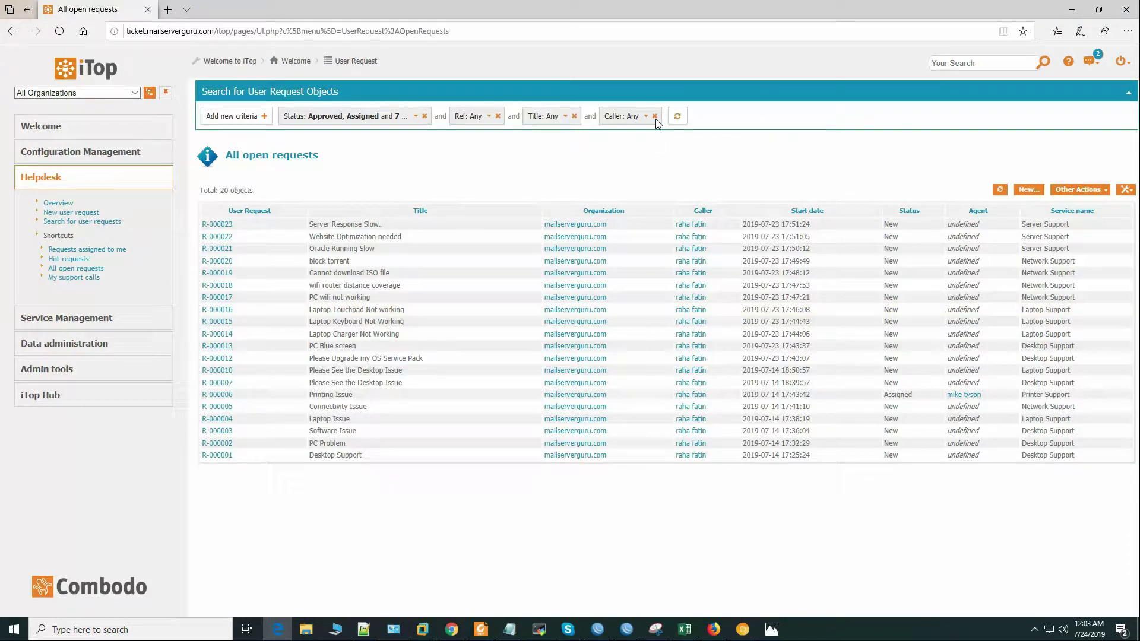
click(654, 116)
click(575, 116)
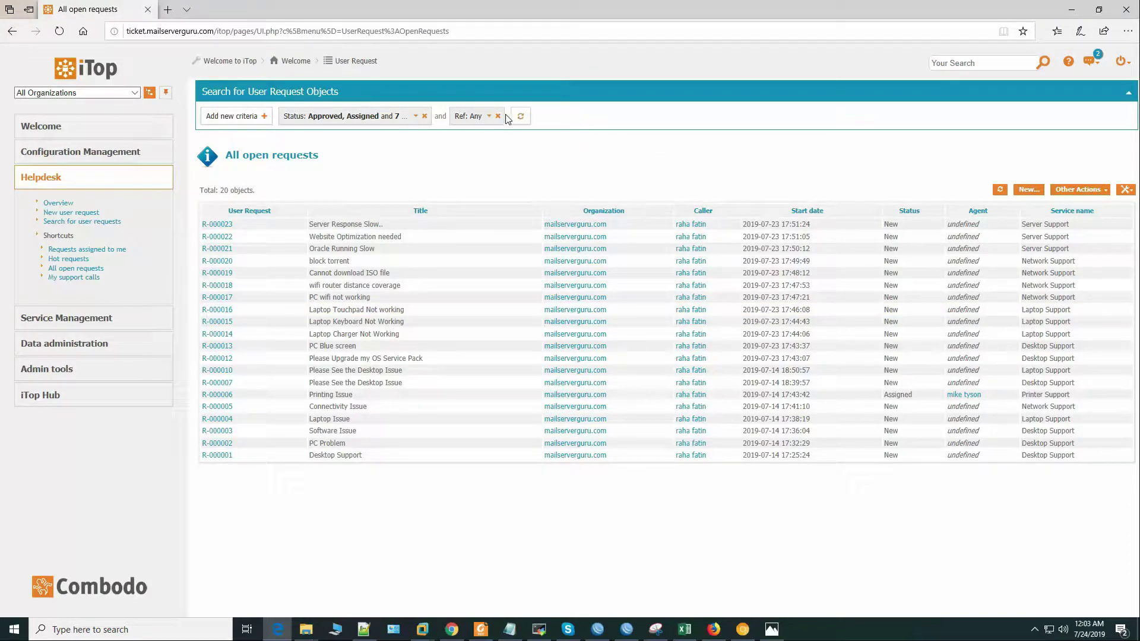
click(498, 116)
click(425, 117)
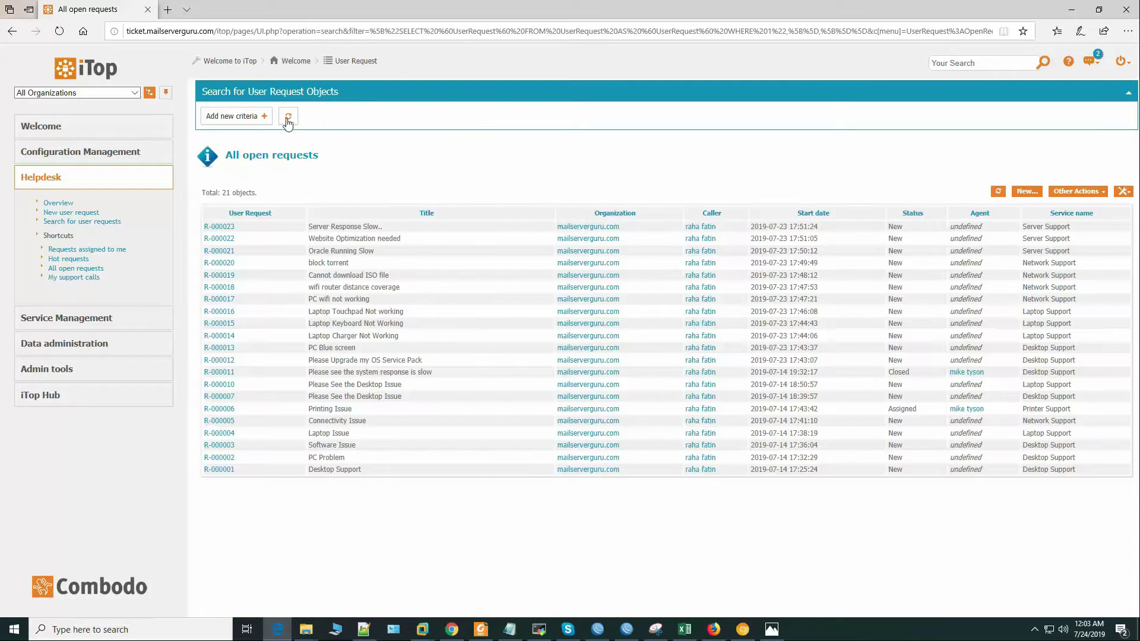
Add a Service criterion to the open requests search
click(254, 117)
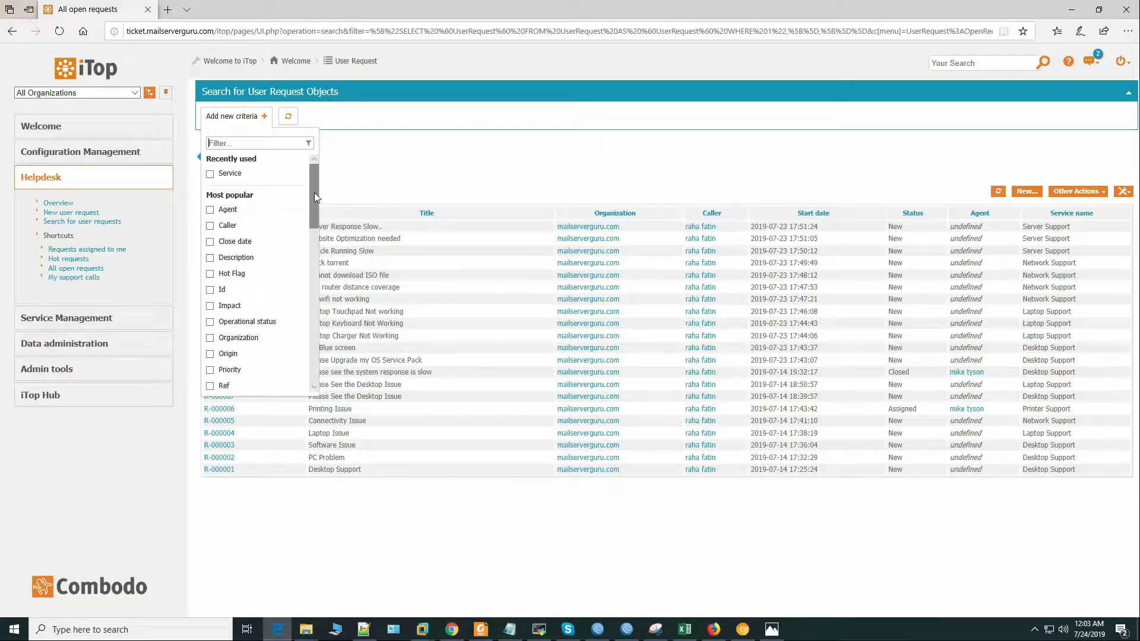
scroll(315, 192, down, 5)
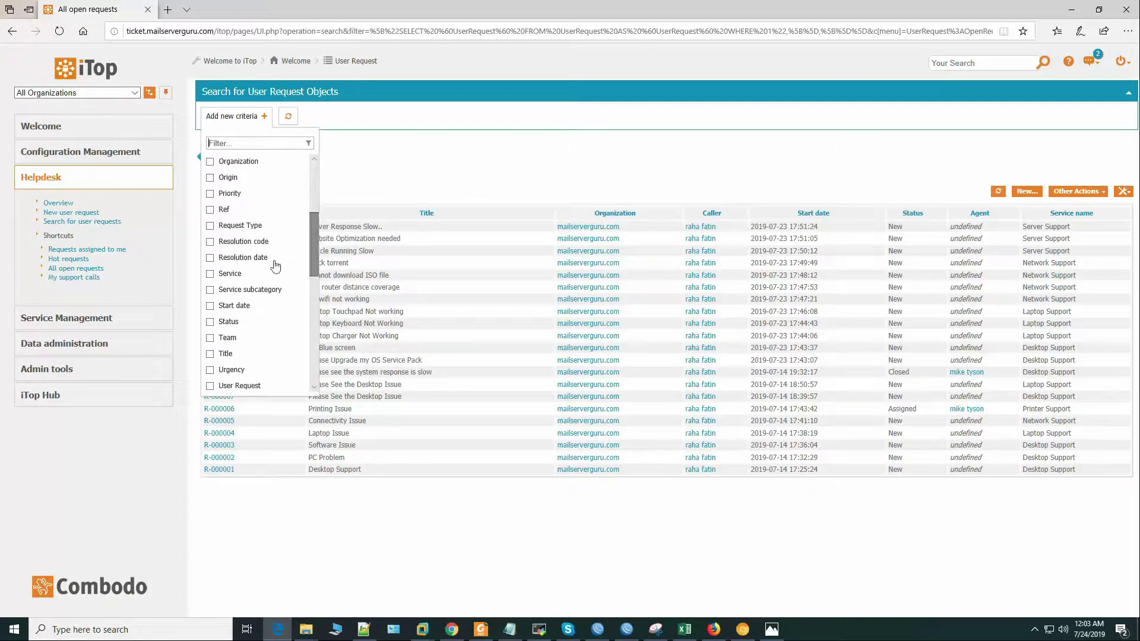
click(211, 274)
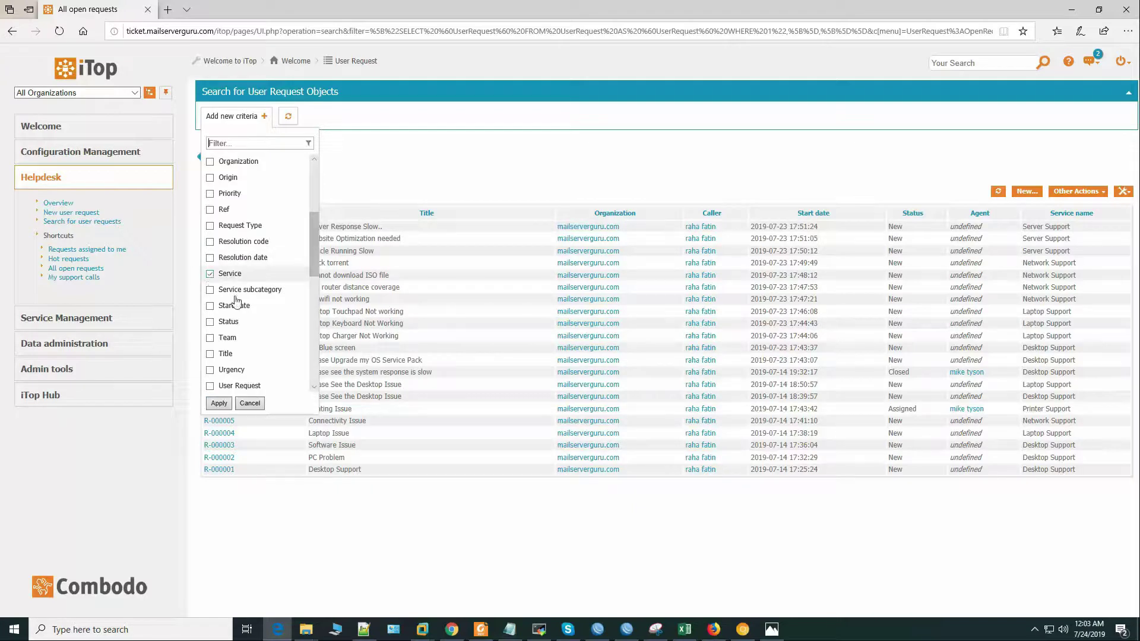
click(219, 403)
Restrict the Service criterion to Desktop Support and Laptop Support and run the search
click(327, 117)
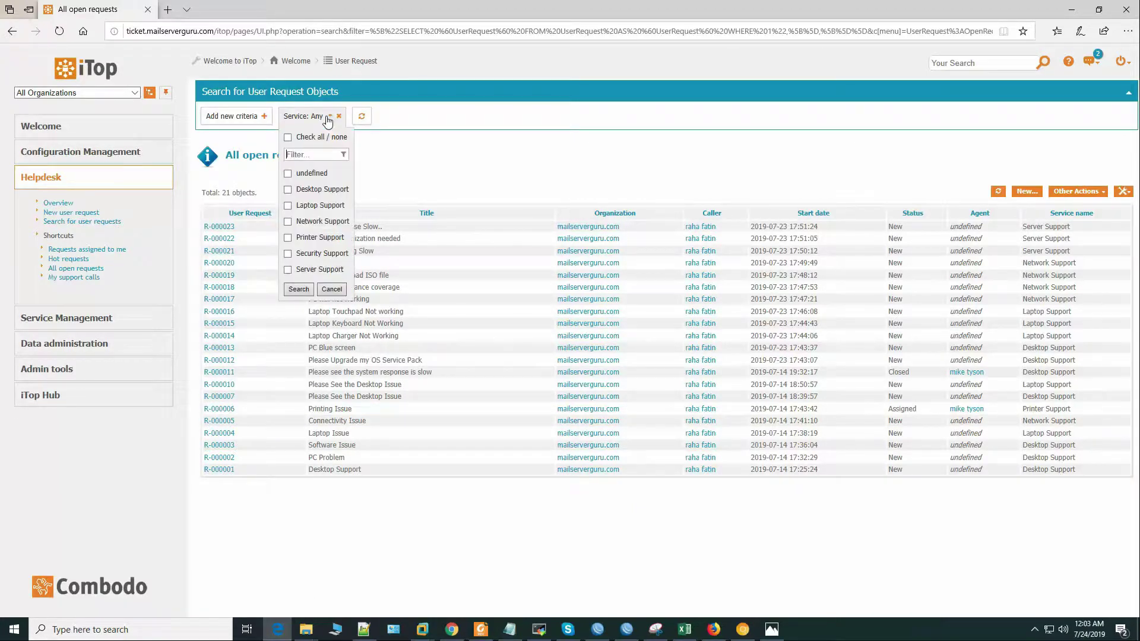
click(289, 189)
click(288, 206)
click(299, 290)
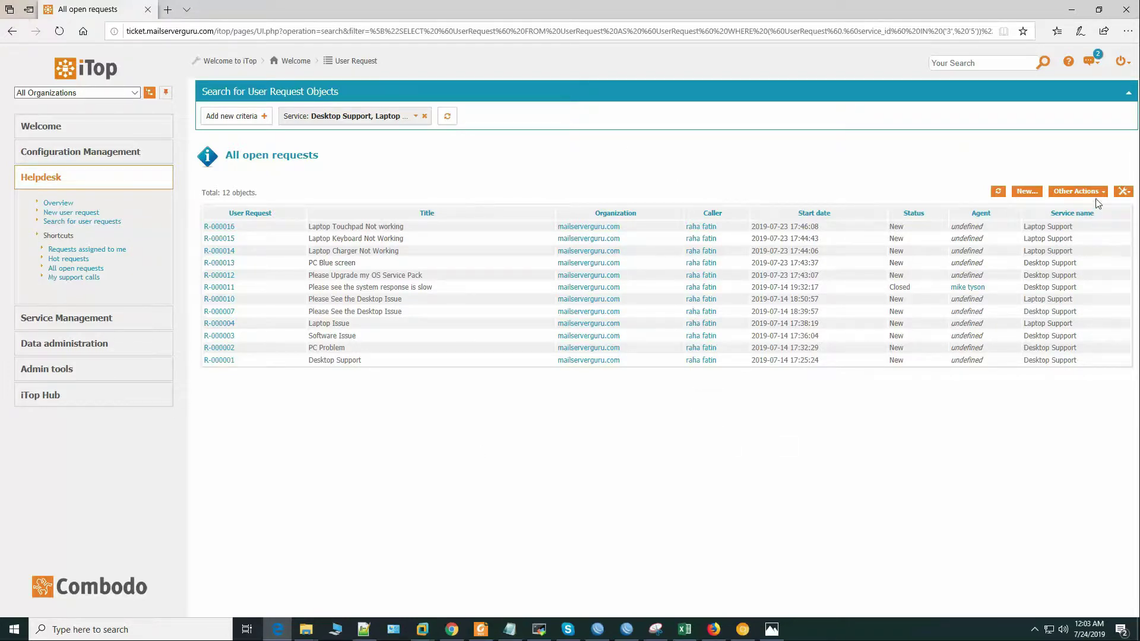
Add the filtered list to the Welcome dashboard as an Object list dashlet with its menu shown
click(1128, 193)
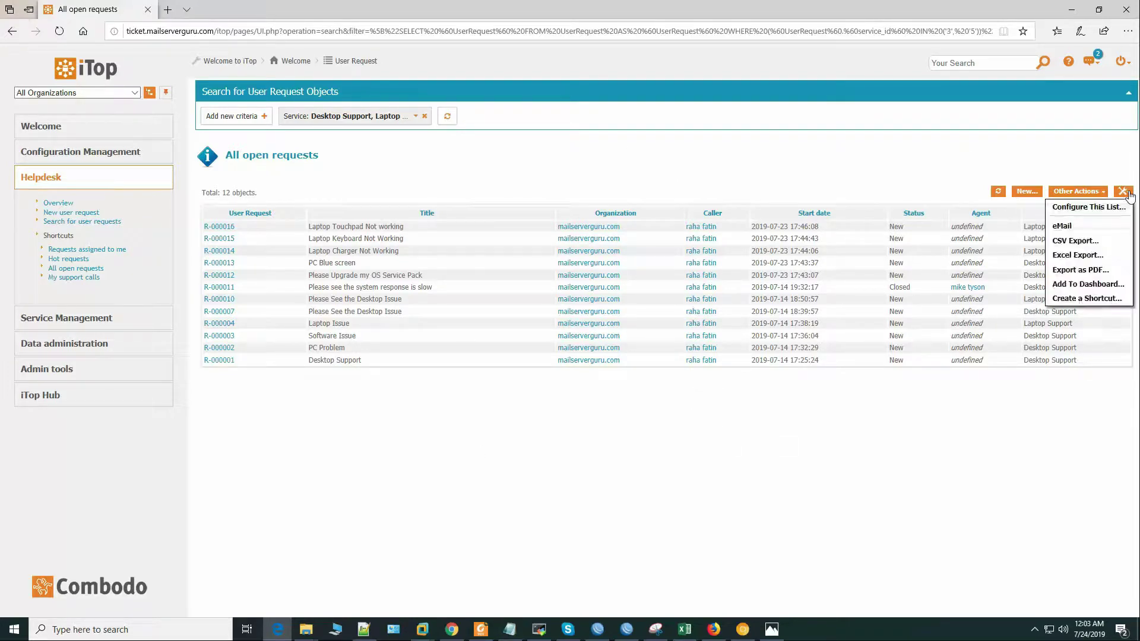
click(1118, 286)
click(568, 277)
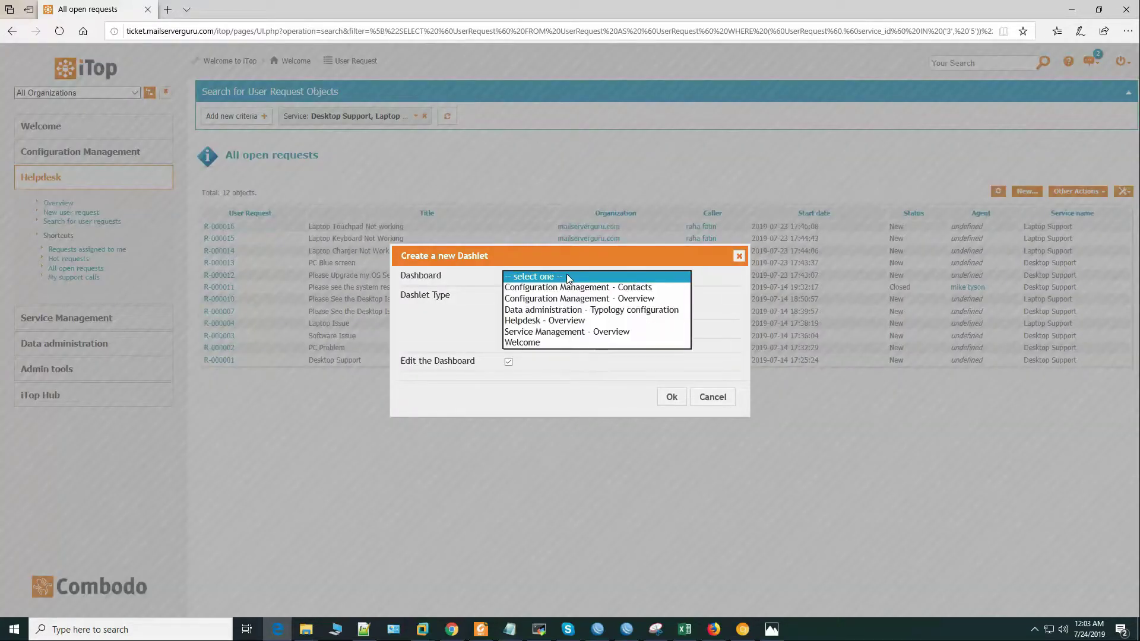
click(545, 343)
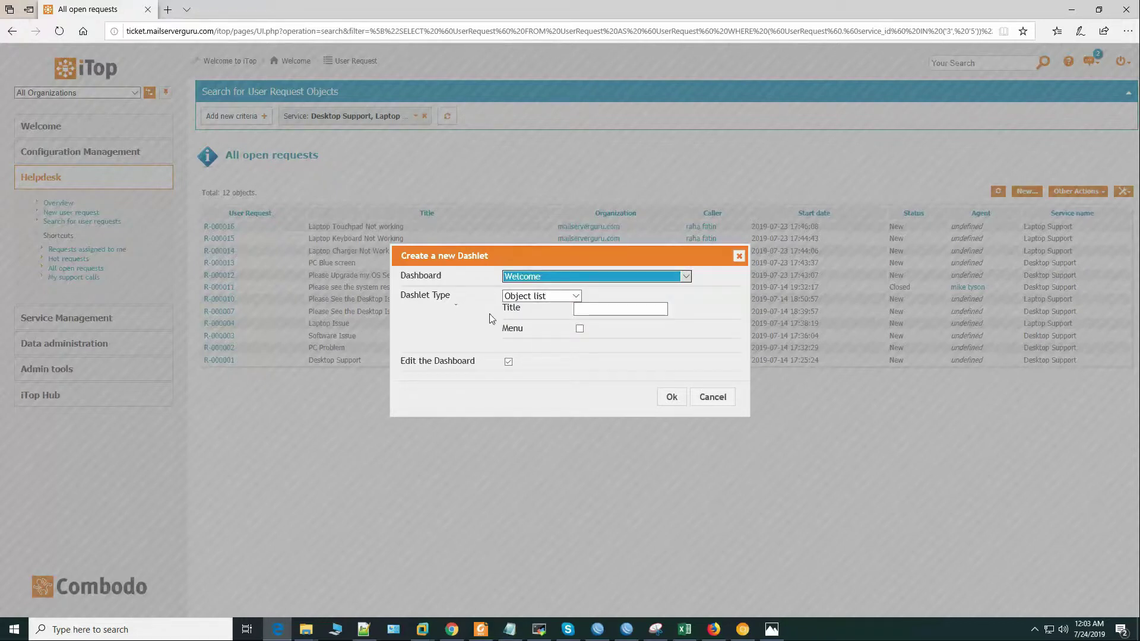
click(573, 296)
click(553, 296)
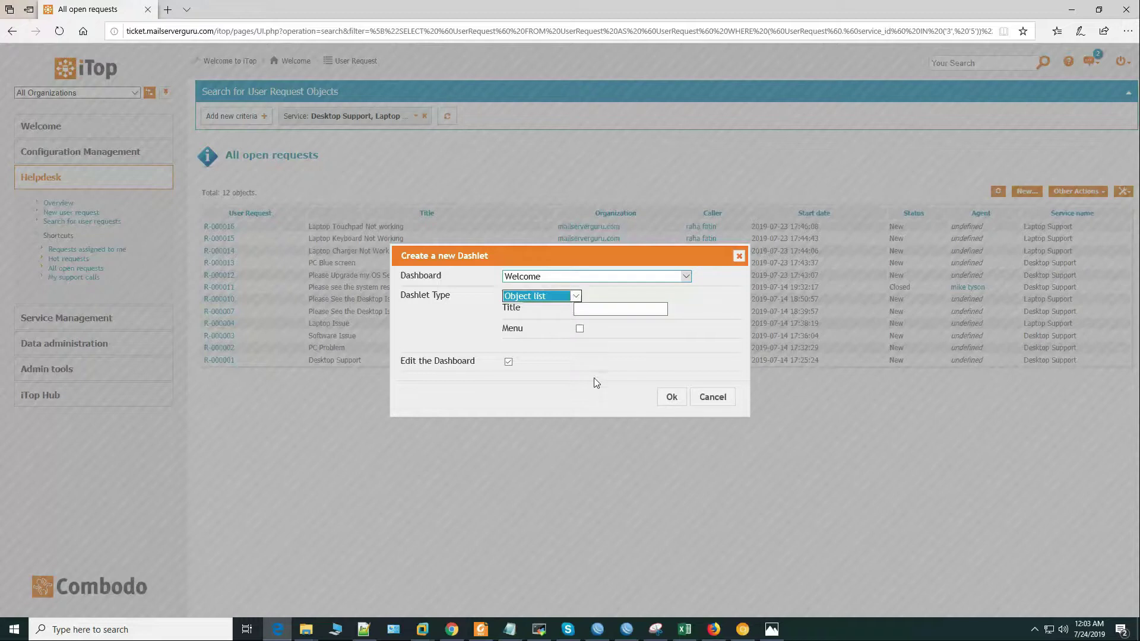
click(580, 329)
click(508, 363)
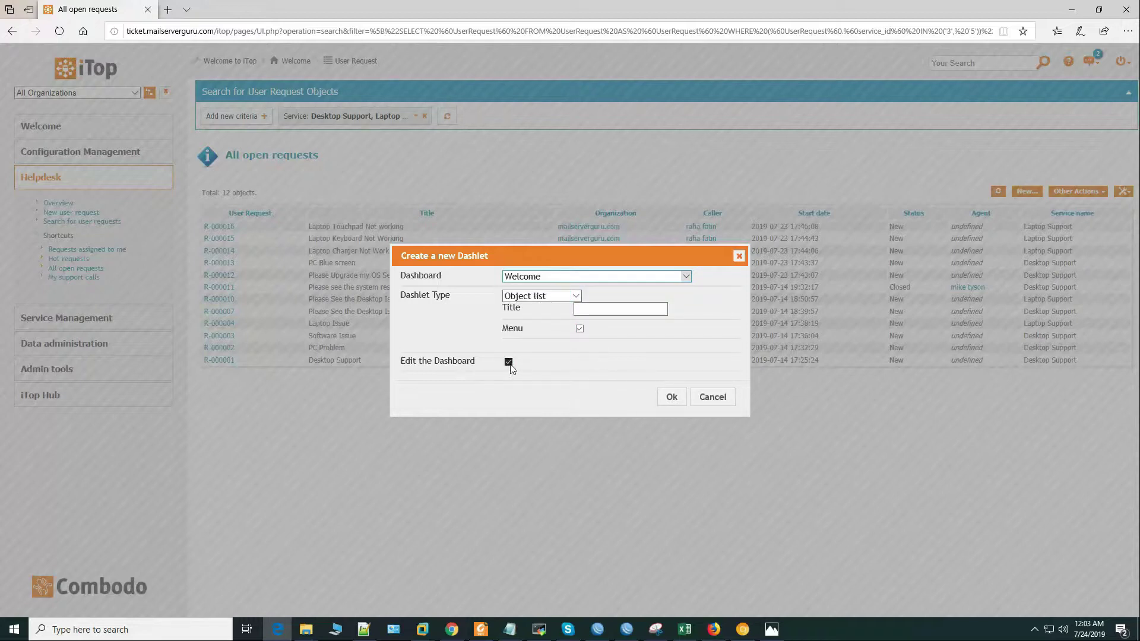
click(673, 398)
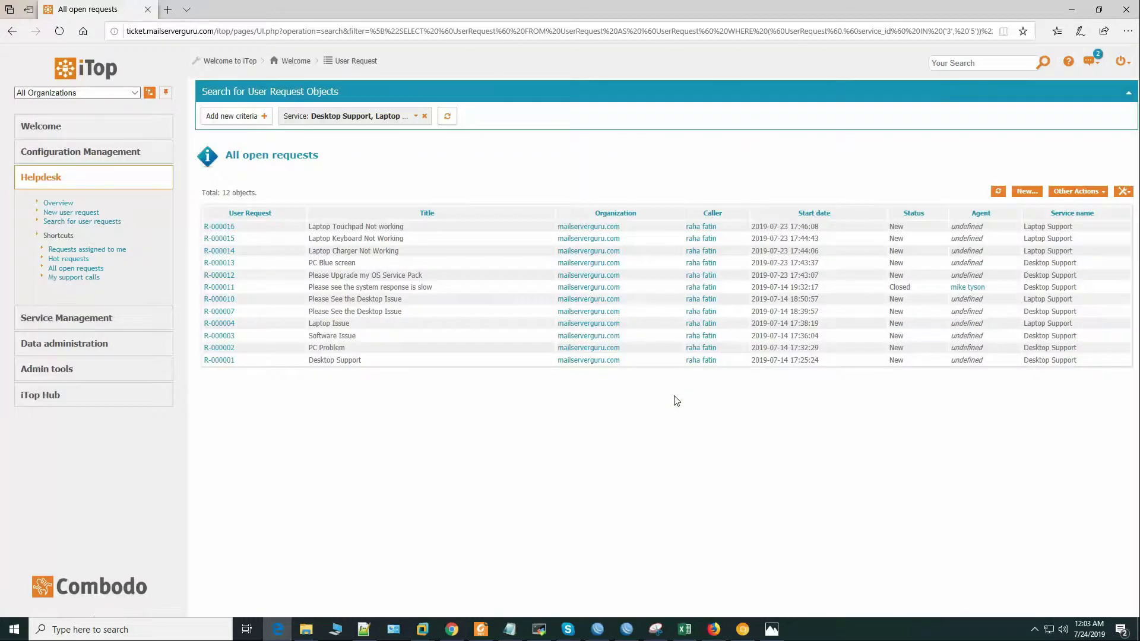
Open the Welcome dashboard with its new 12-request dashlet and bring up its edit options
click(53, 126)
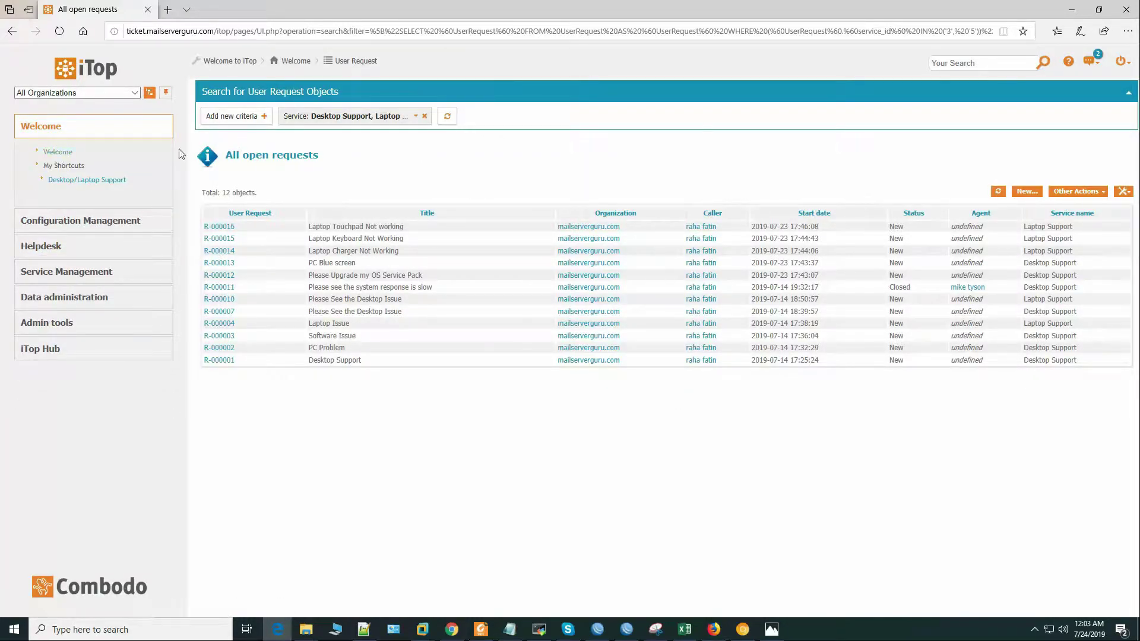
click(55, 155)
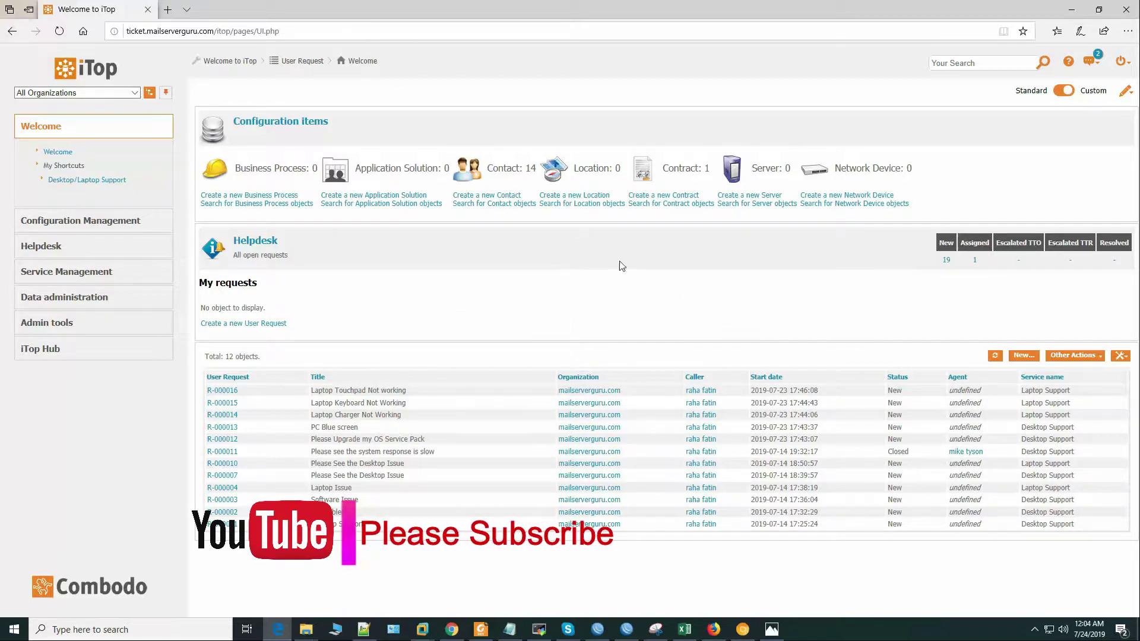
click(1125, 91)
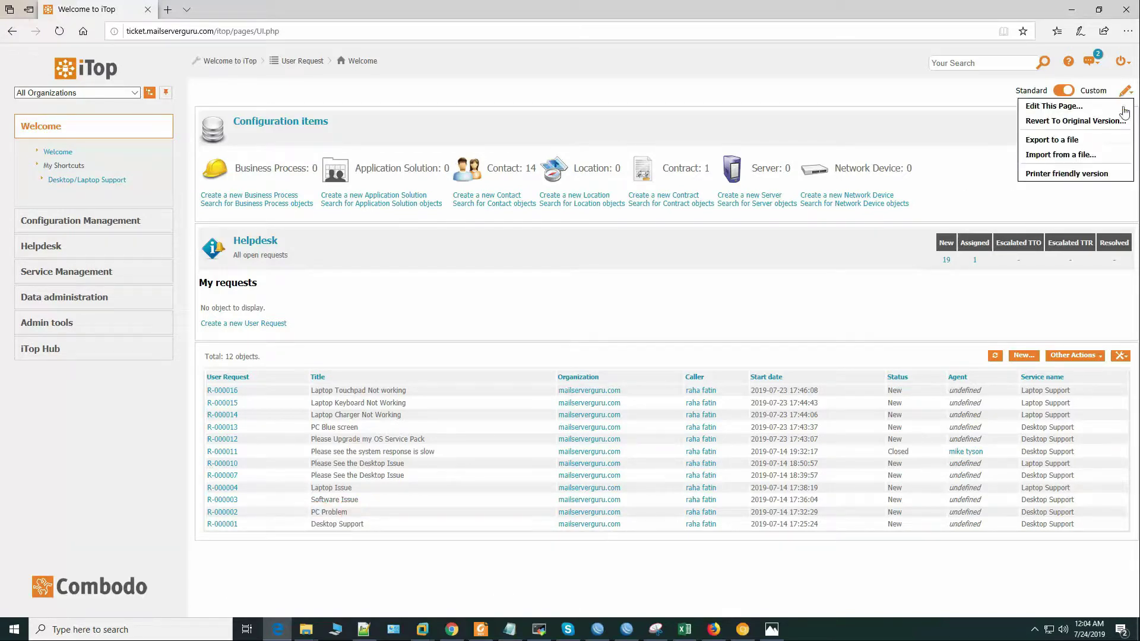
In the dashboard editor, delete the Configuration items header, Network Device, Server and Contract dashlets
click(1069, 107)
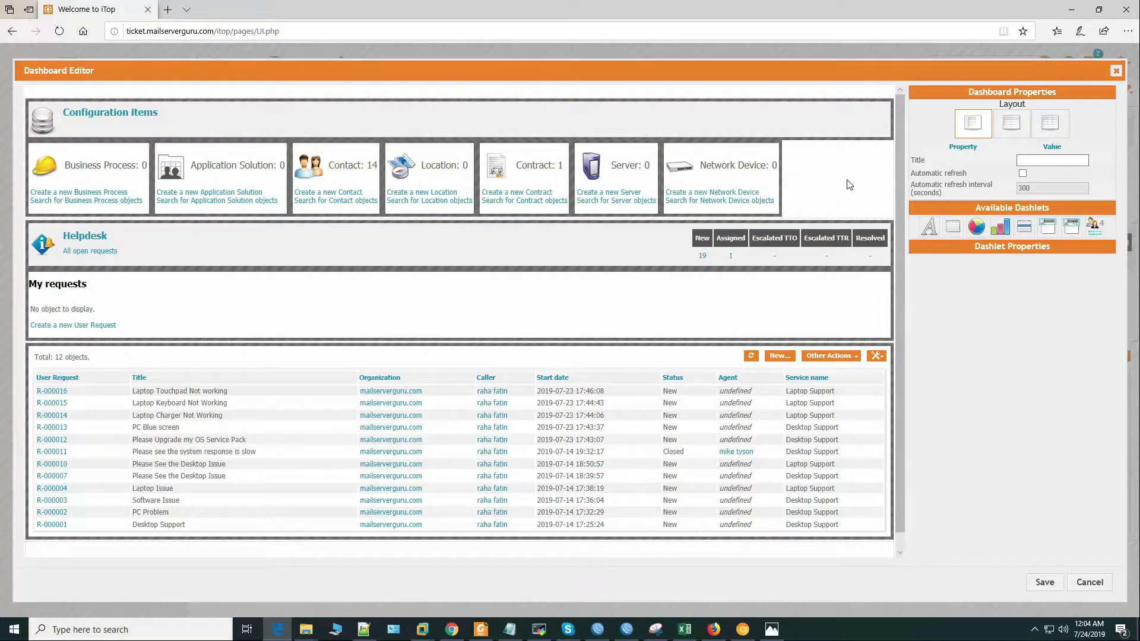
click(788, 122)
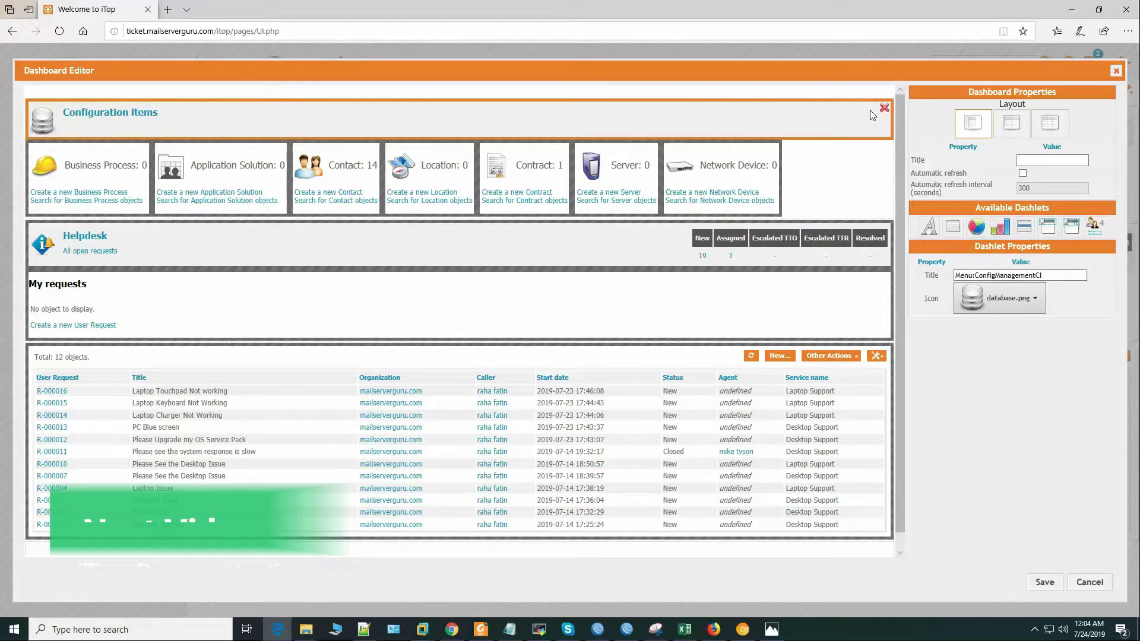
key(Delete)
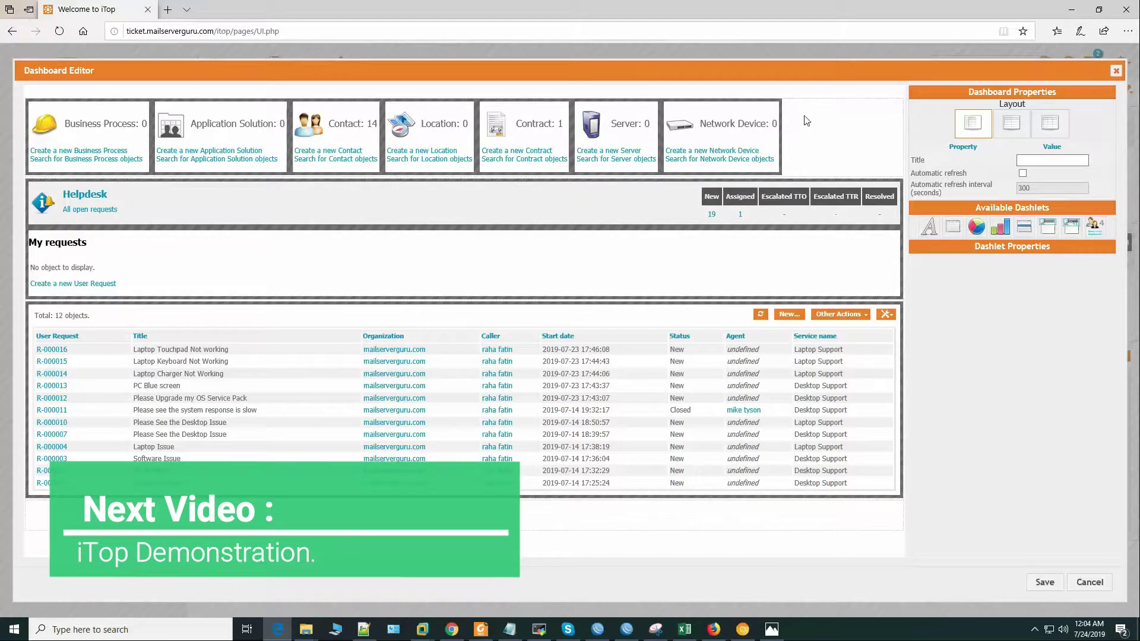
click(713, 110)
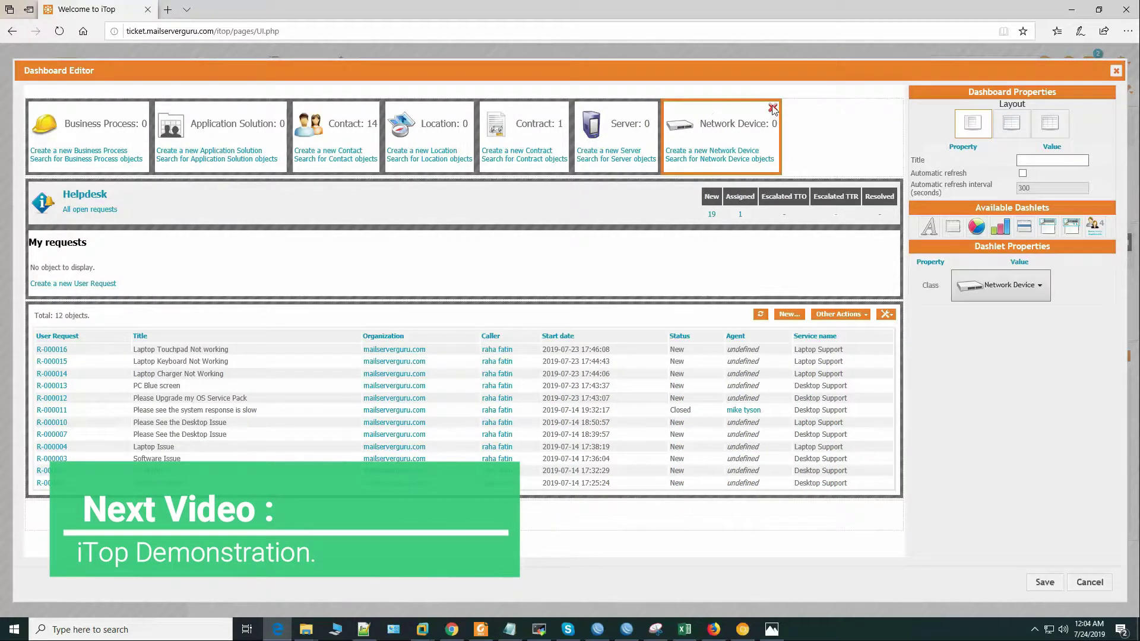
click(775, 108)
click(648, 114)
click(651, 110)
click(563, 117)
click(564, 109)
Remove the Location, Contact, Application Solution and Business Process dashlets
click(453, 115)
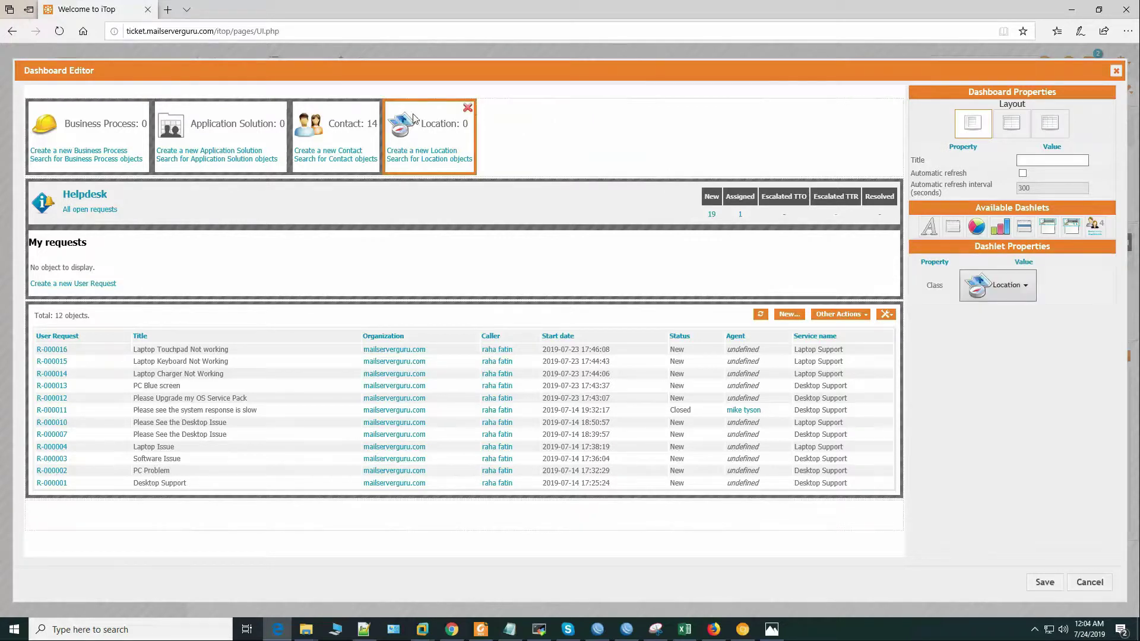
click(472, 109)
click(373, 115)
click(373, 109)
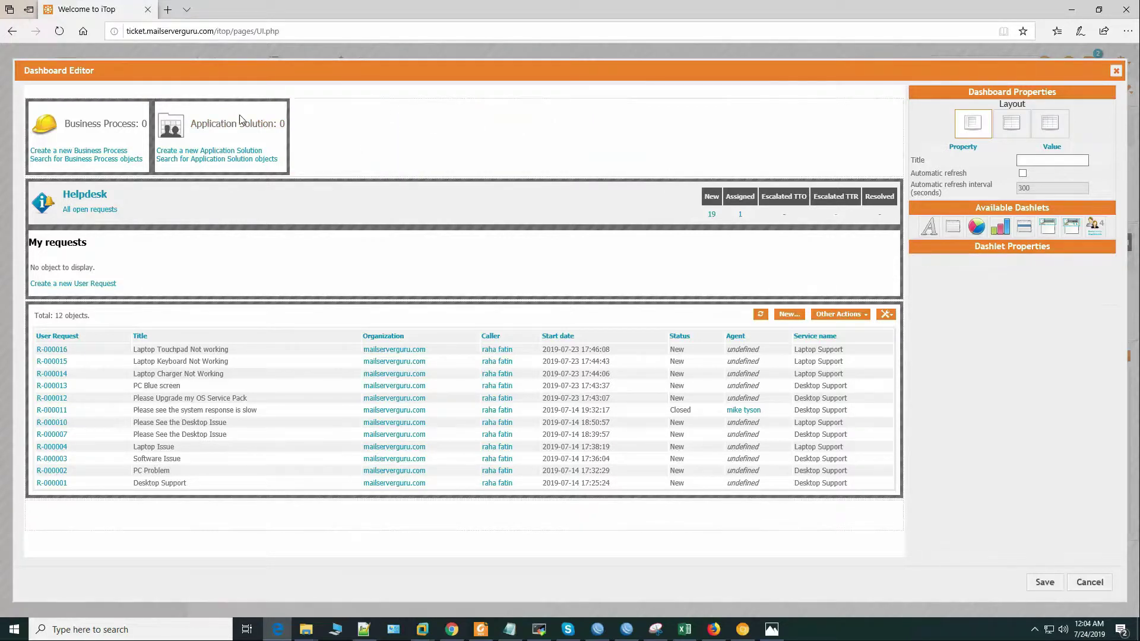
click(246, 117)
click(281, 108)
click(137, 111)
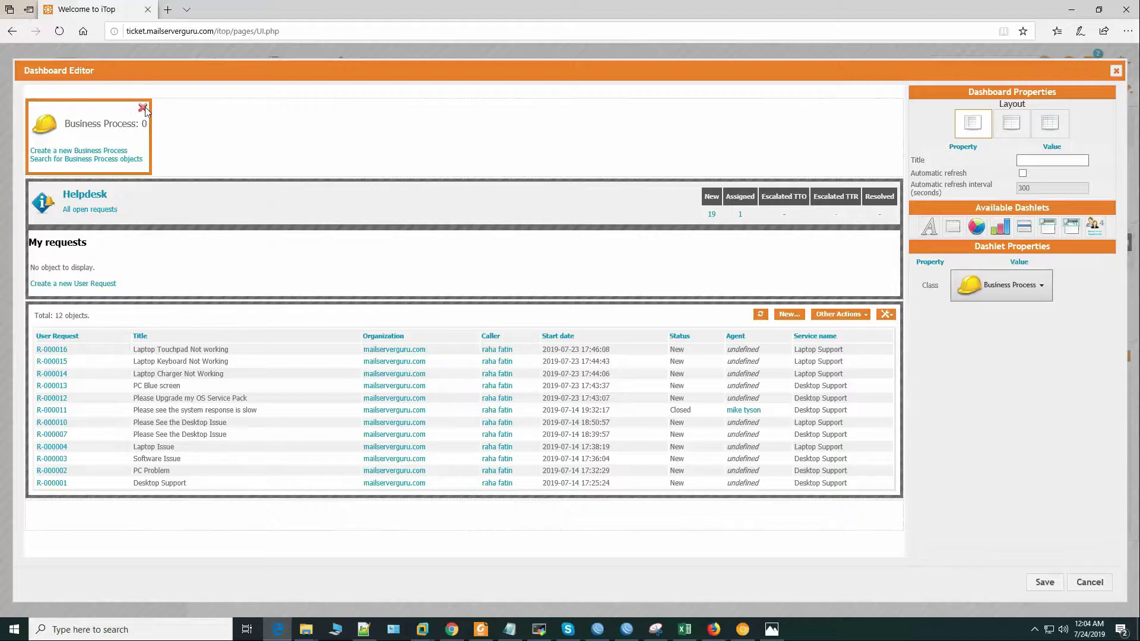
click(145, 107)
Remove the Helpdesk and My requests dashlets, move the request list to the top, and save
click(600, 153)
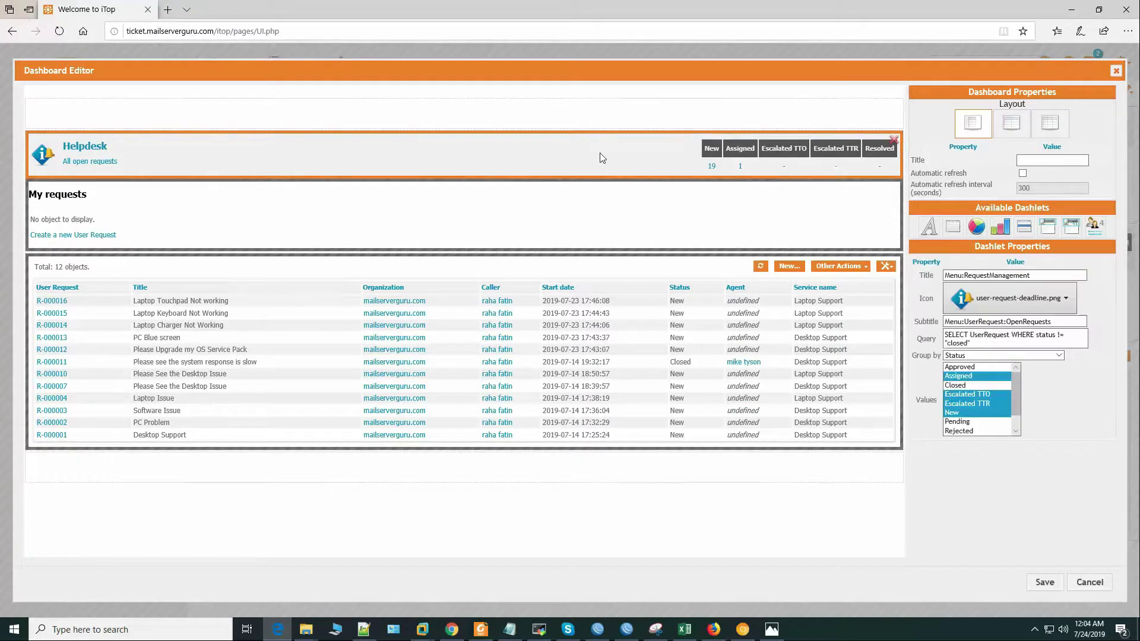
click(894, 140)
click(525, 169)
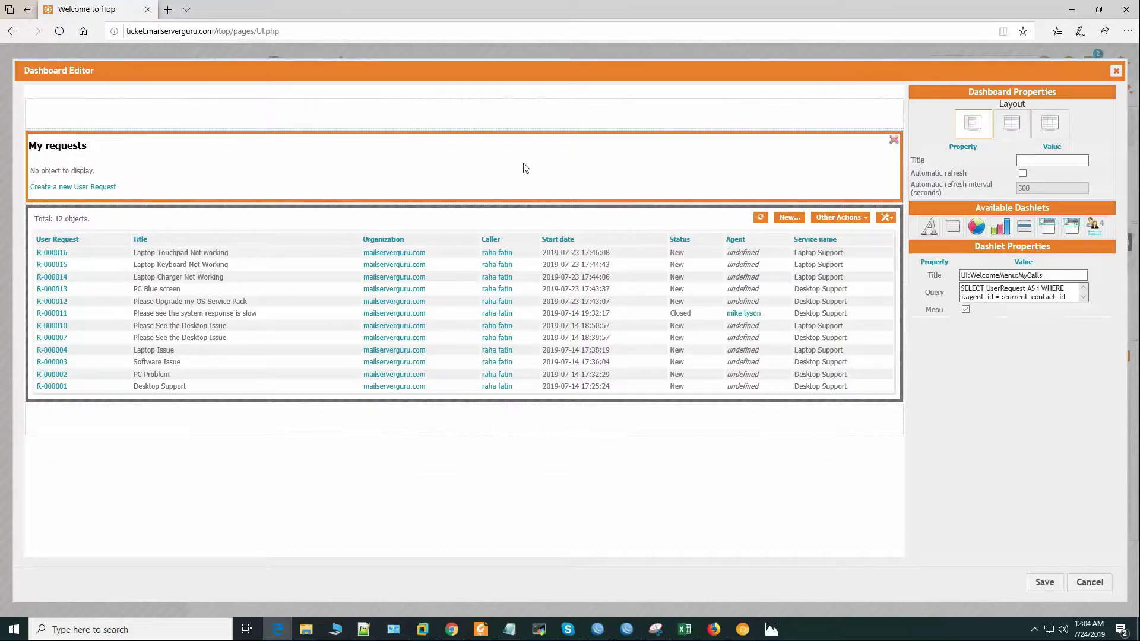
click(894, 141)
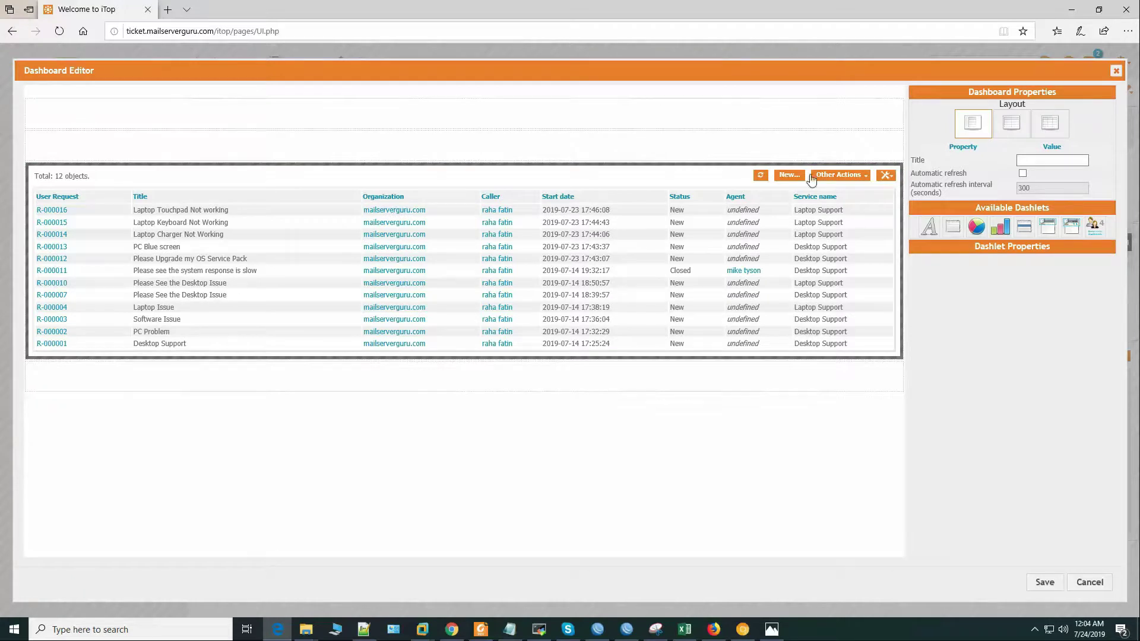
drag(683, 181, 670, 112)
click(1045, 582)
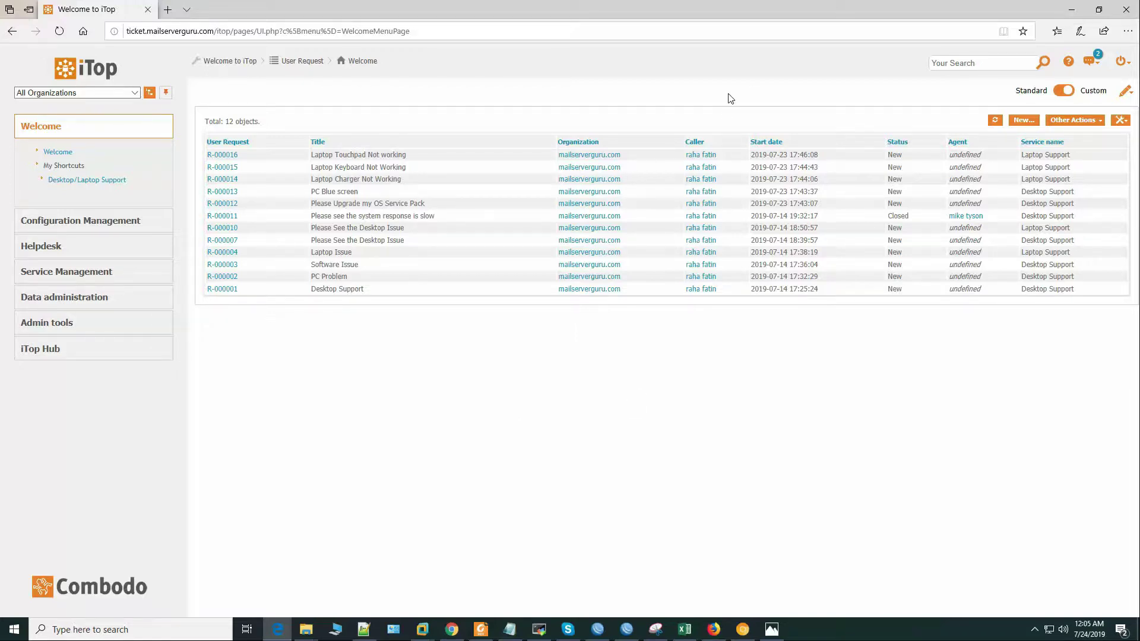
click(73, 130)
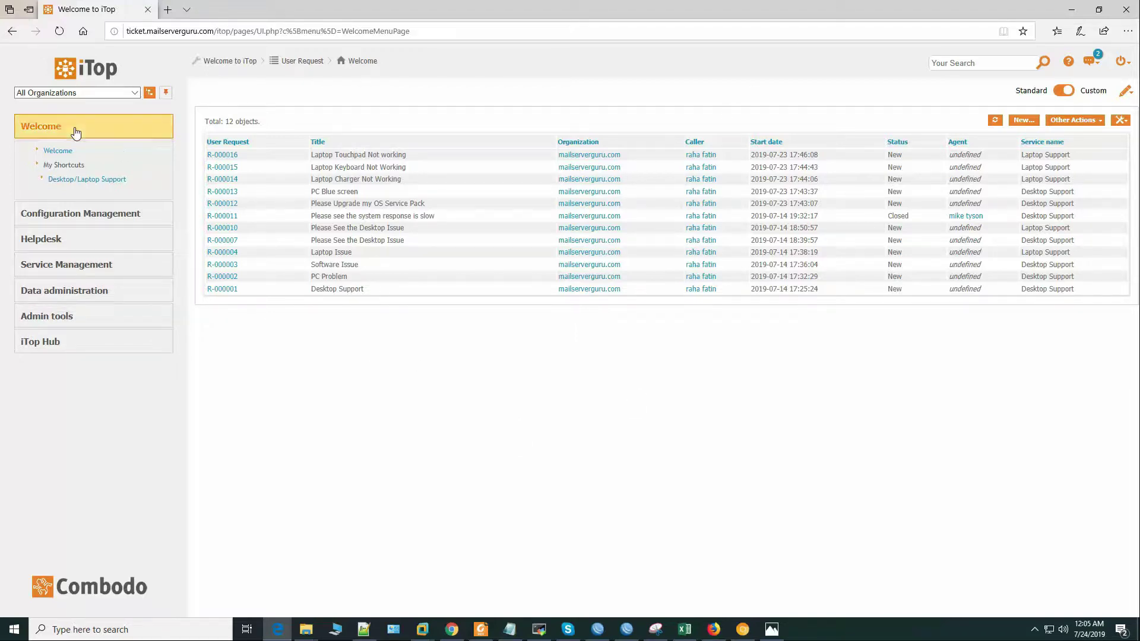
click(74, 130)
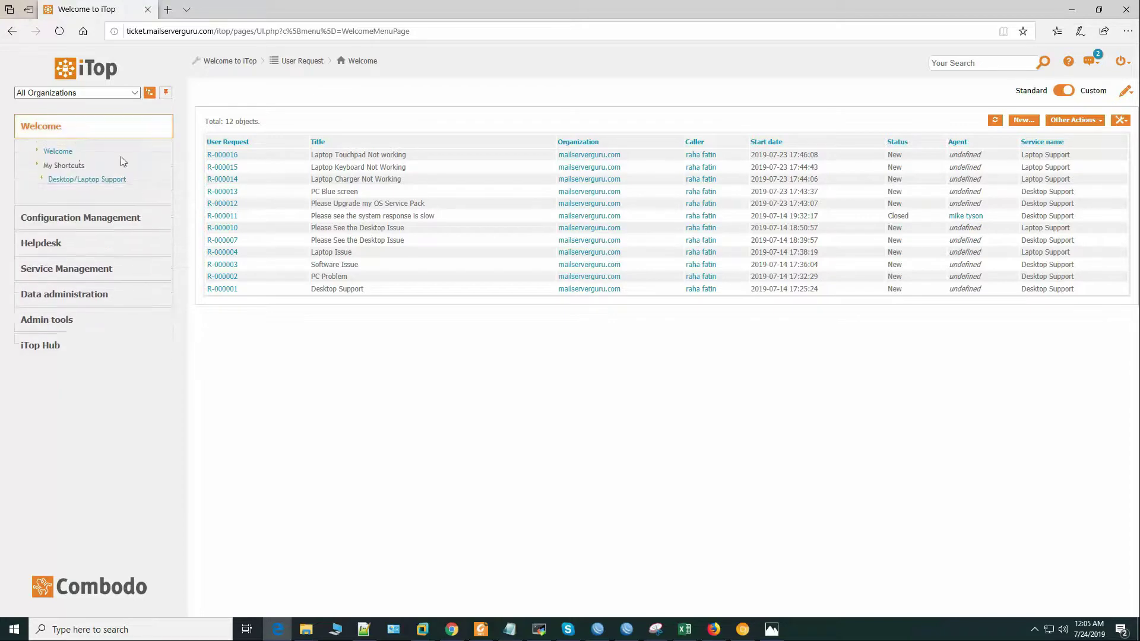
click(94, 180)
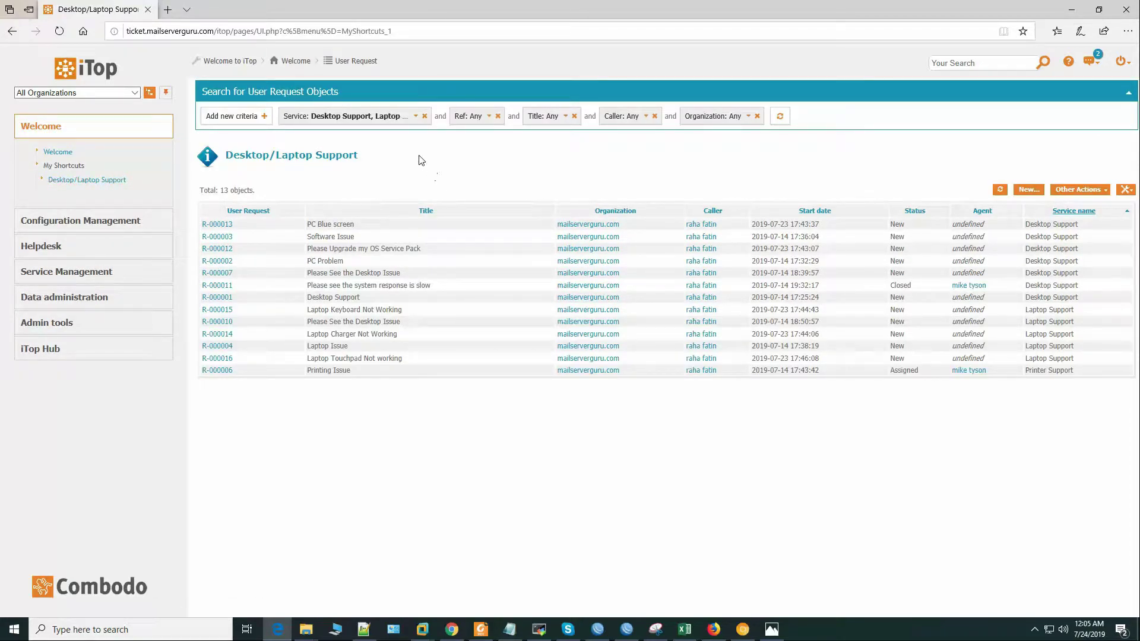
click(58, 153)
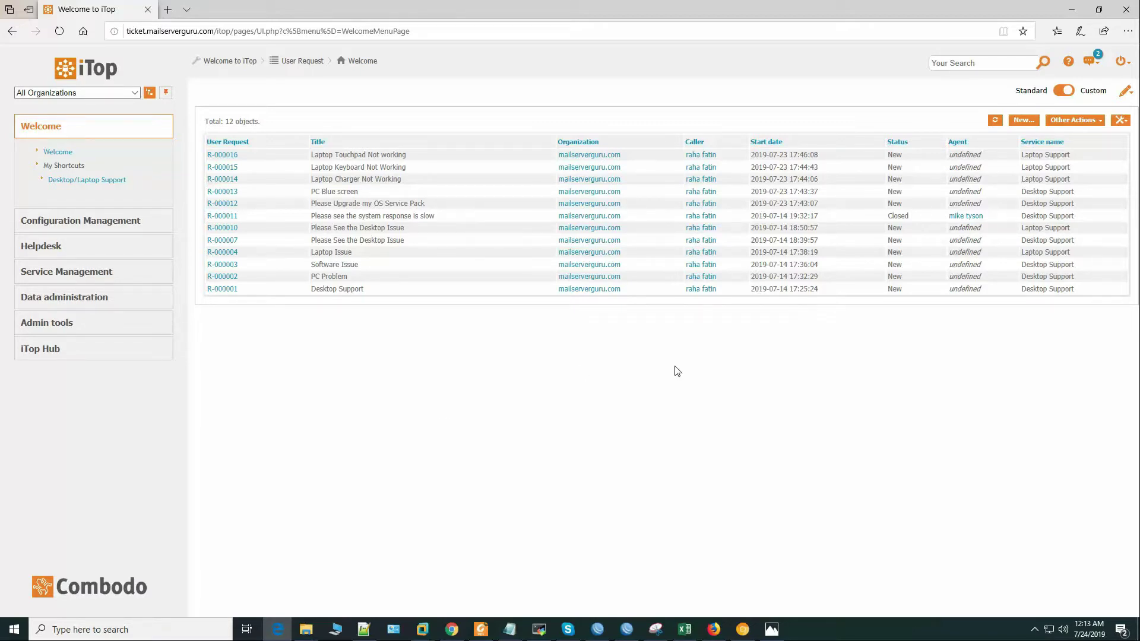
Add a pie chart dashlet below the request list titled 'Open-Close Ticket'
click(1125, 90)
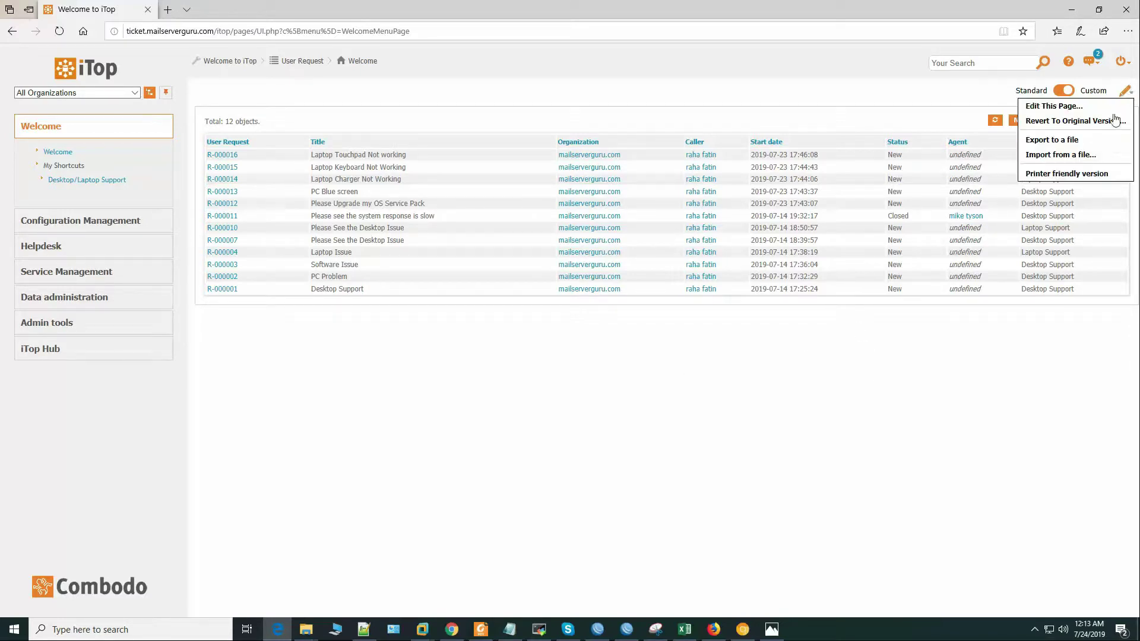
click(1076, 107)
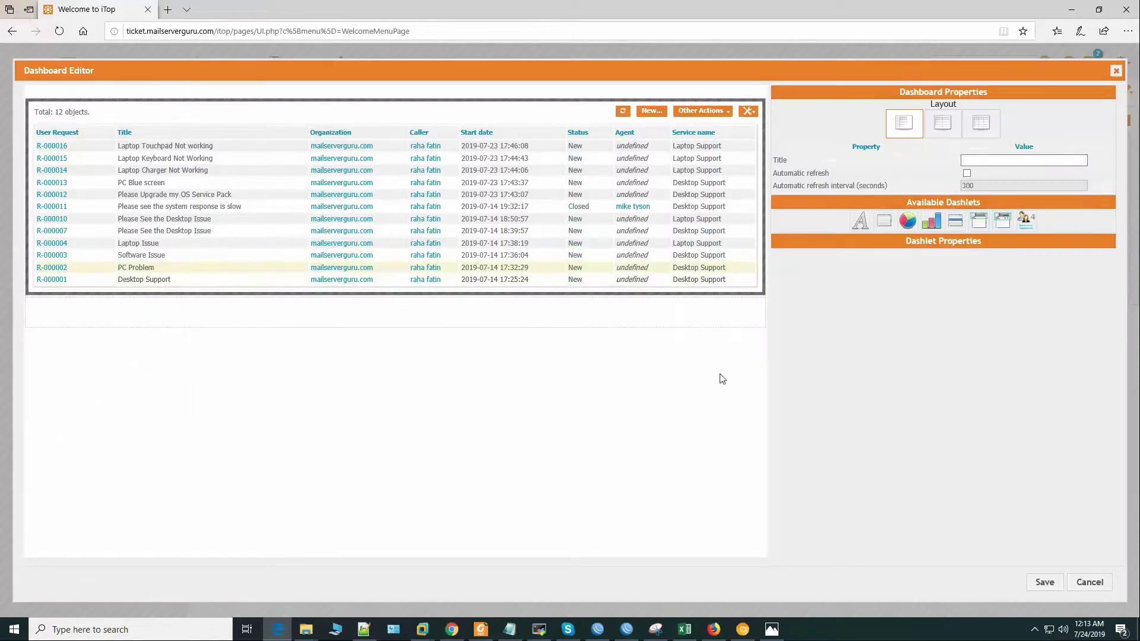
drag(908, 221, 439, 309)
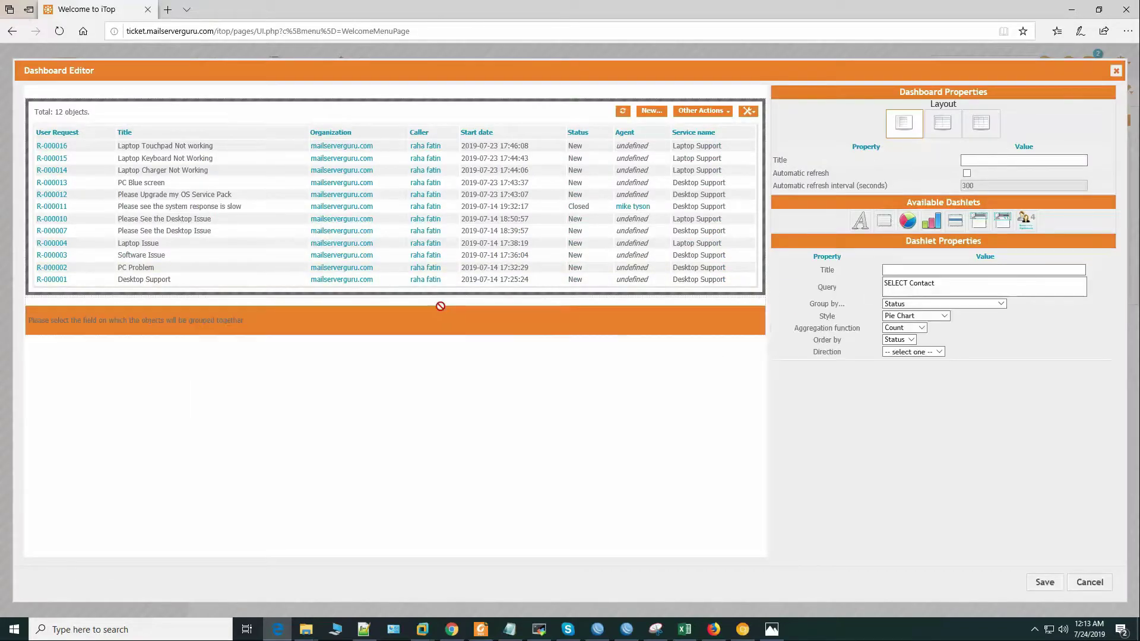
click(933, 271)
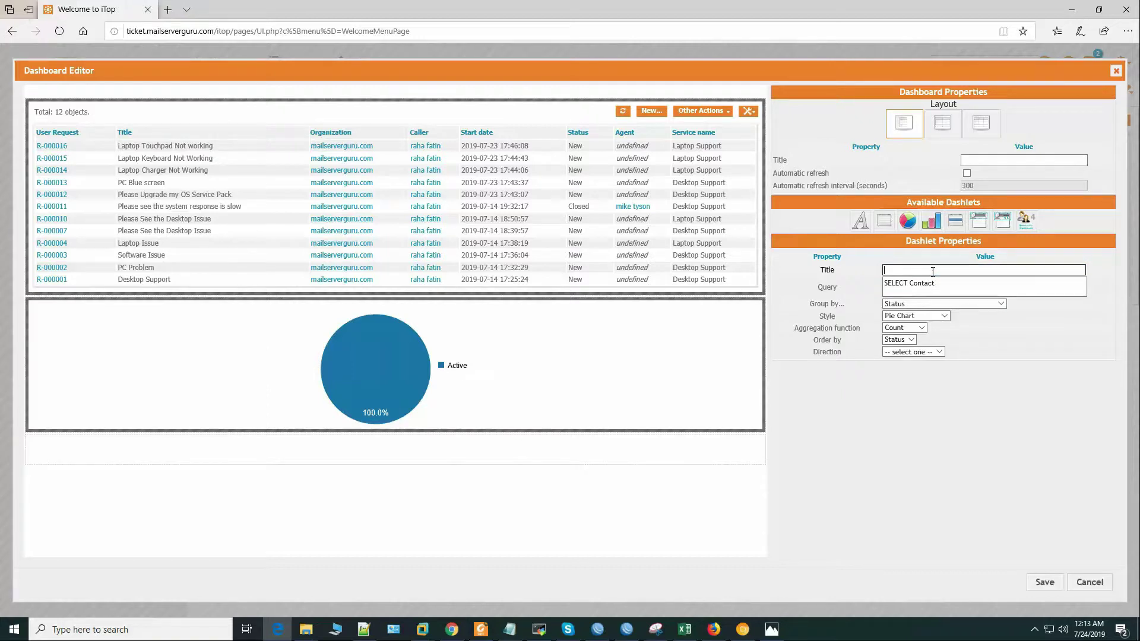
text(Open-Close)
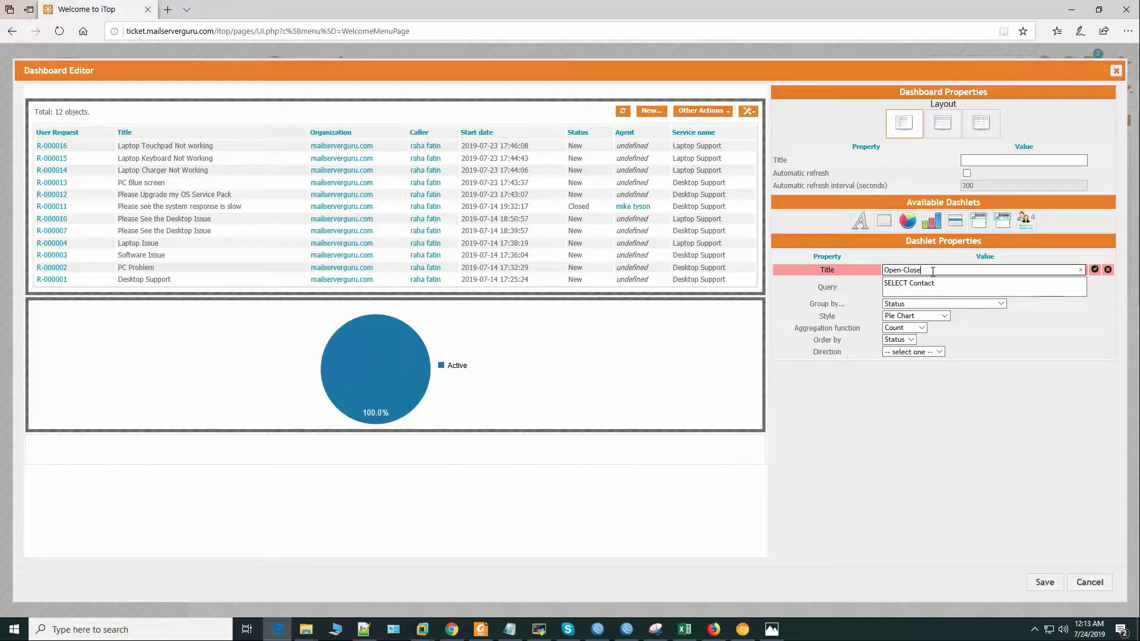
text(cket)
click(1094, 270)
Copy the prepared UserRequest query from the Notepad notes for the dashlet's query
click(946, 283)
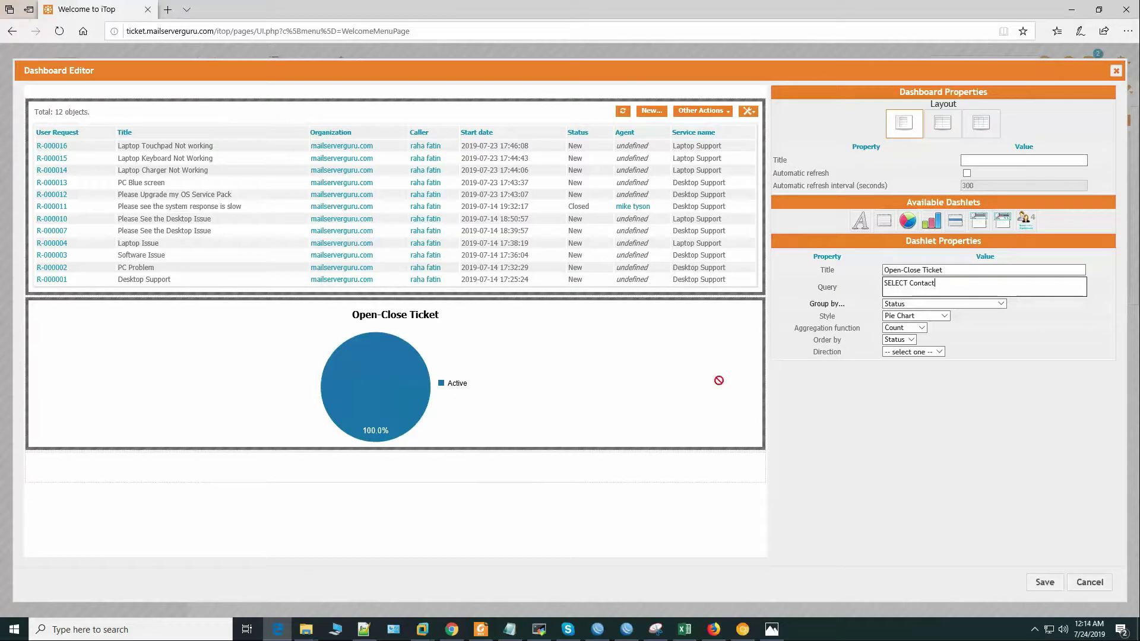
click(508, 631)
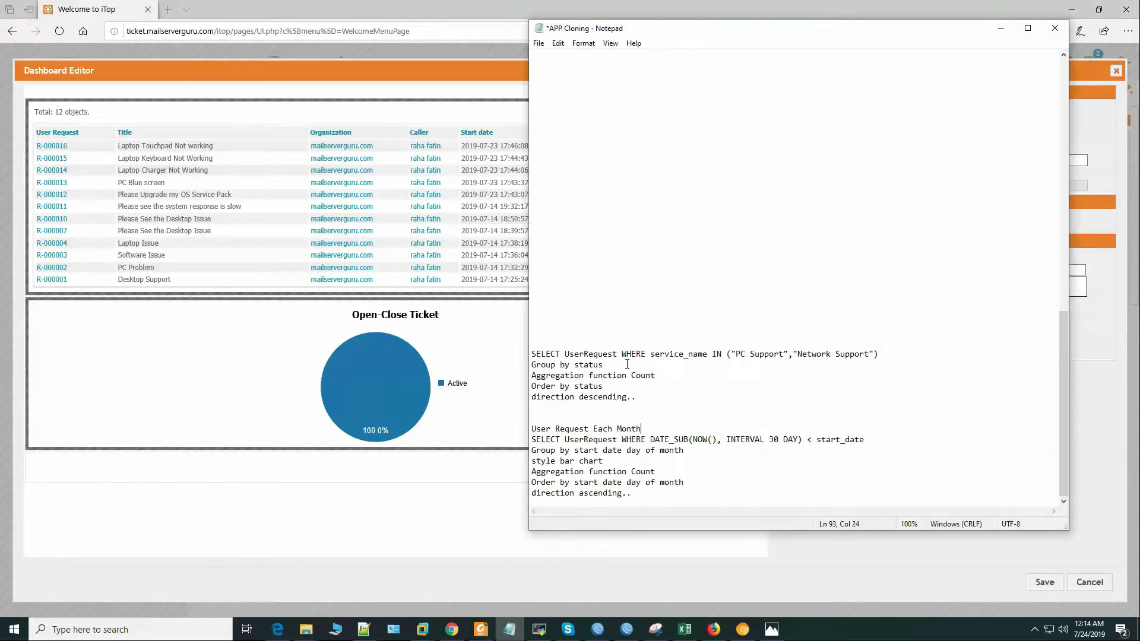
drag(532, 354, 890, 359)
key(ctrl+c)
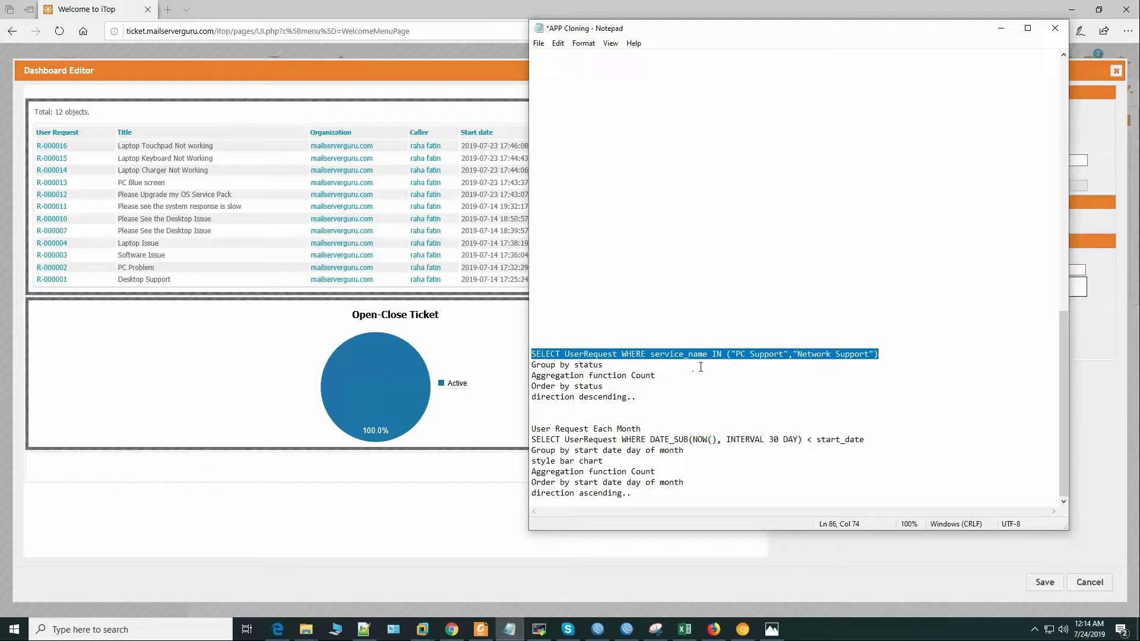
click(1001, 27)
Replace the pie chart's query with the copied UserRequest query, changing Network to Laptop
key(ctrl+a)
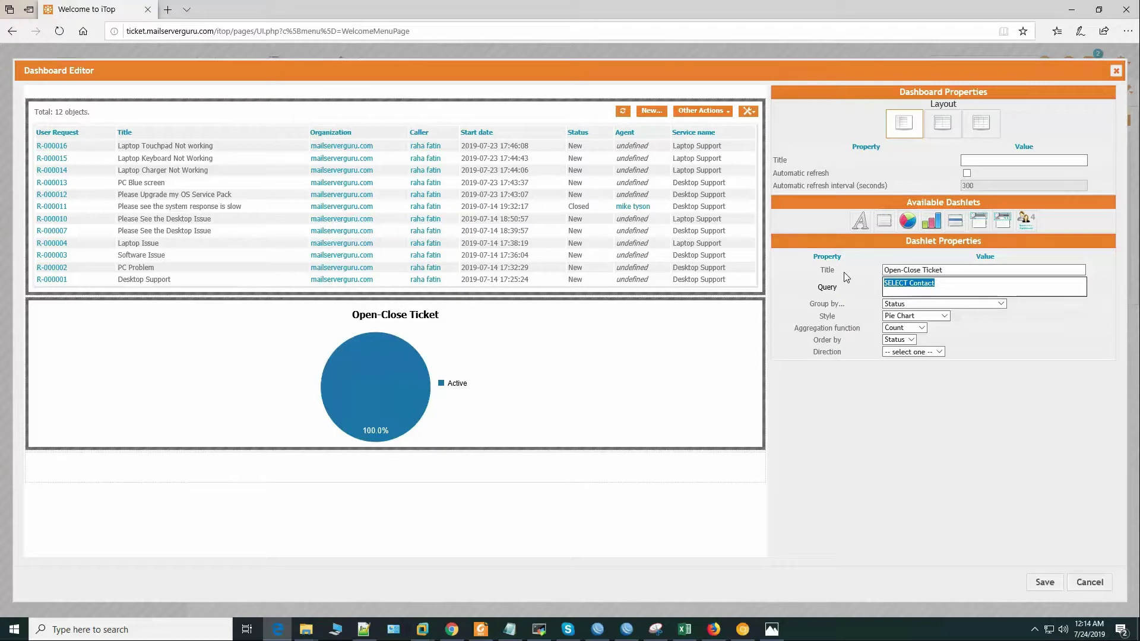
key(ctrl+v)
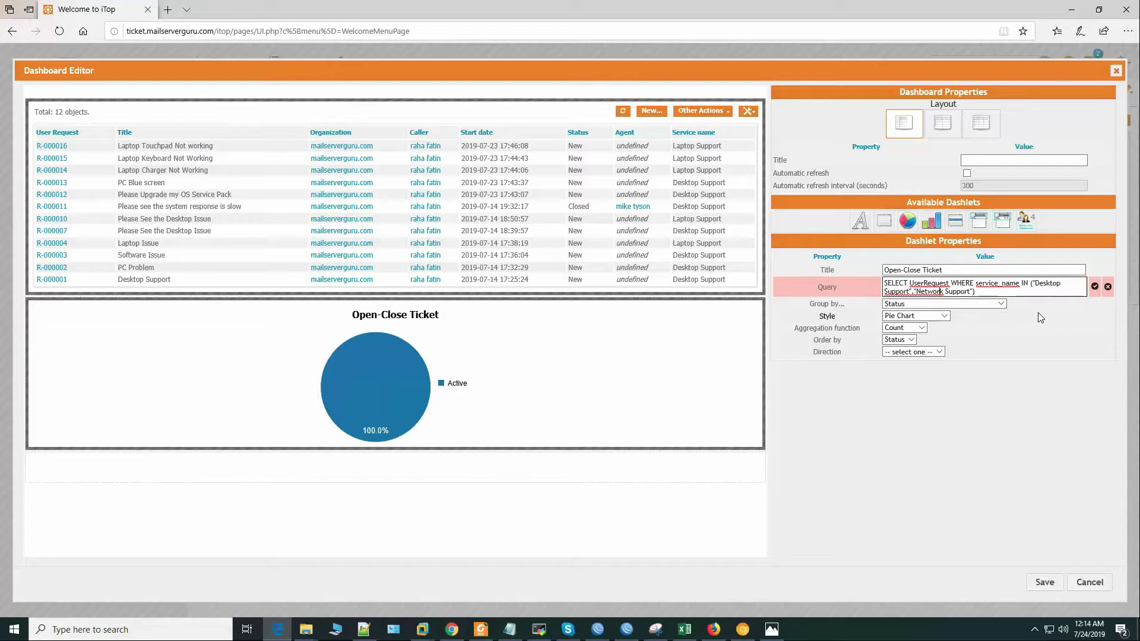
key(BackSpace)
key(BackSpace)
key(BackSpace)
key(BackSpace)
key(BackSpace)
key(BackSpace)
key(BackSpace)
text(Laptop)
Sort the pie chart Descending, apply the query, group by Status, and save the dashboard
click(940, 353)
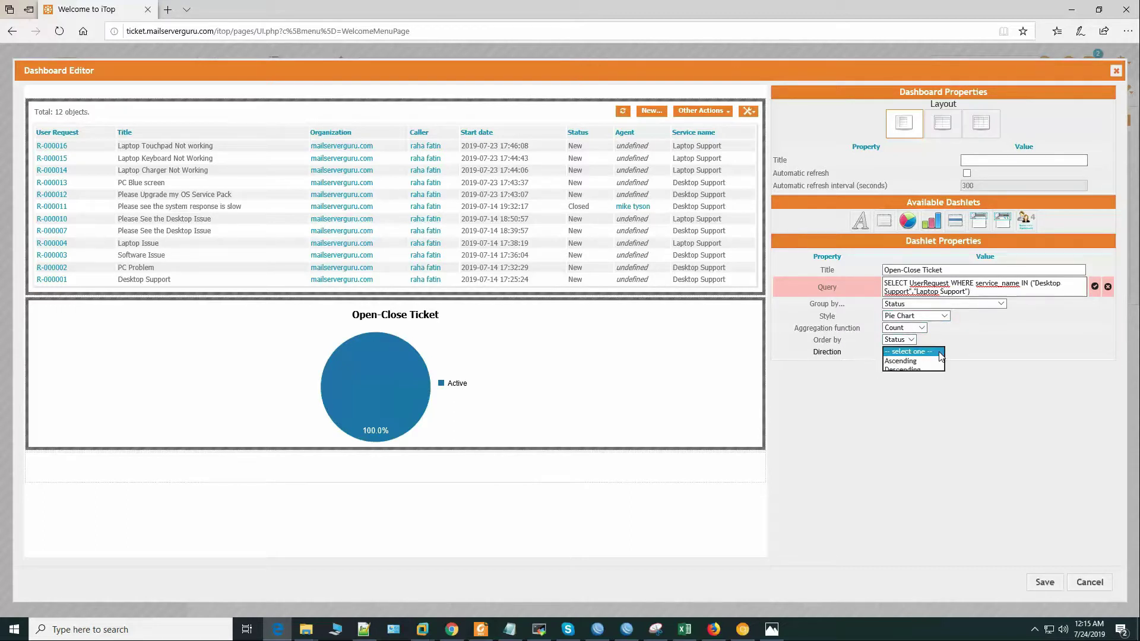
click(920, 370)
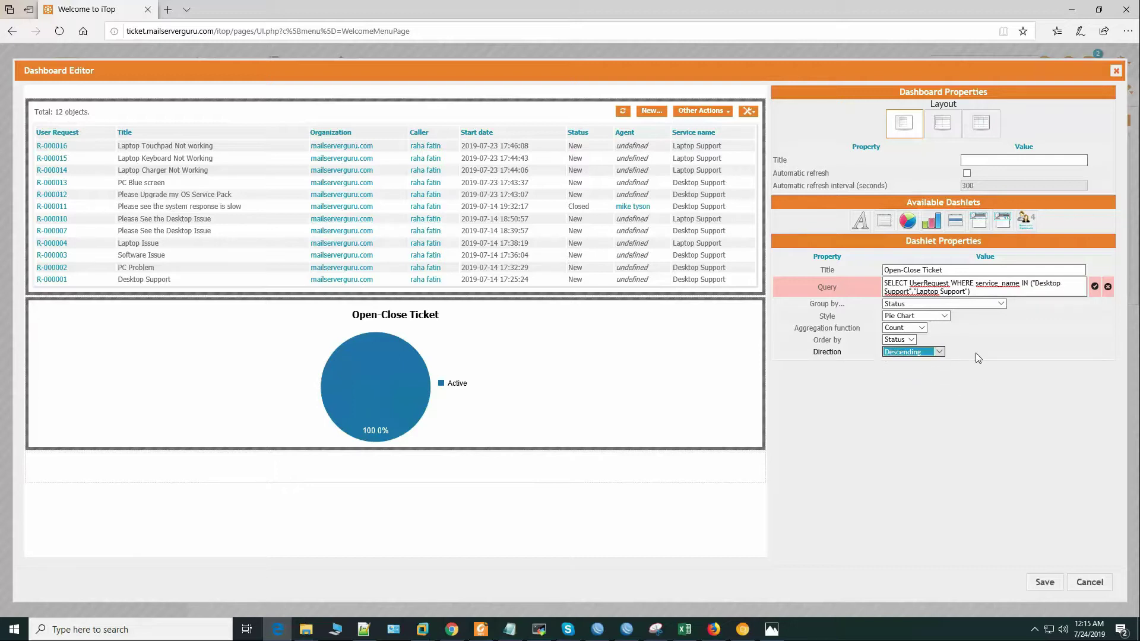
click(1095, 286)
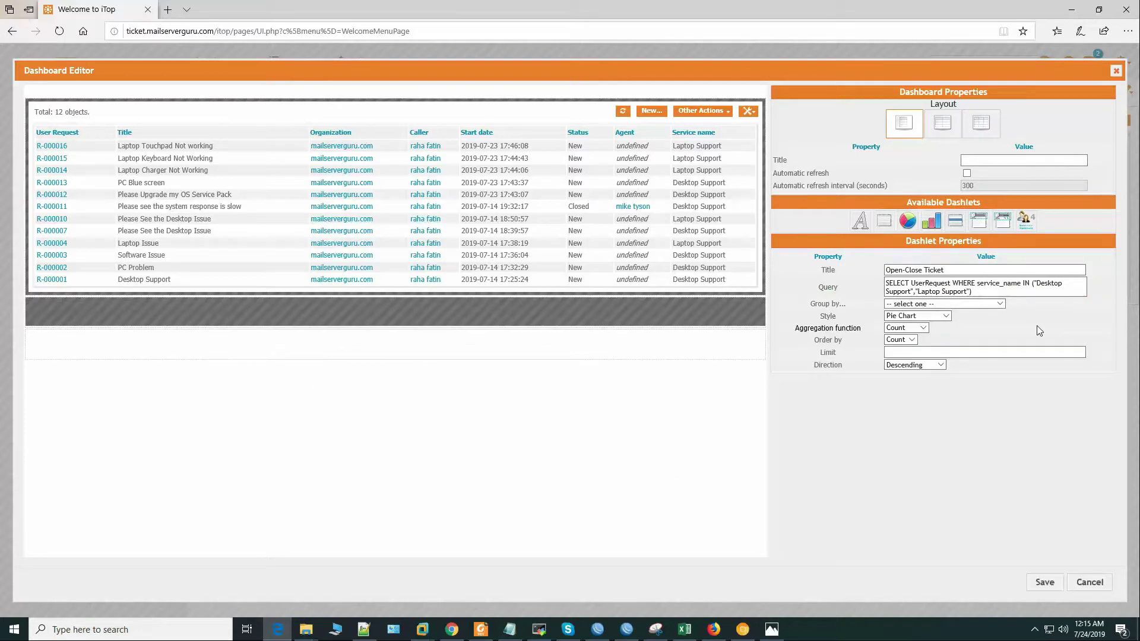
click(999, 304)
click(913, 493)
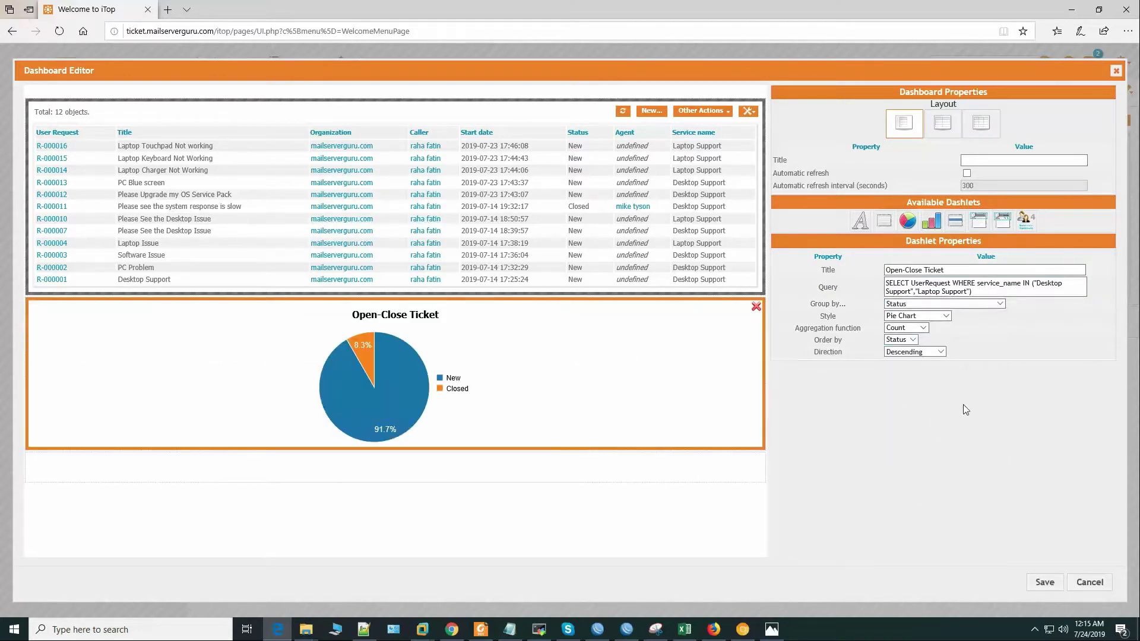
click(1043, 584)
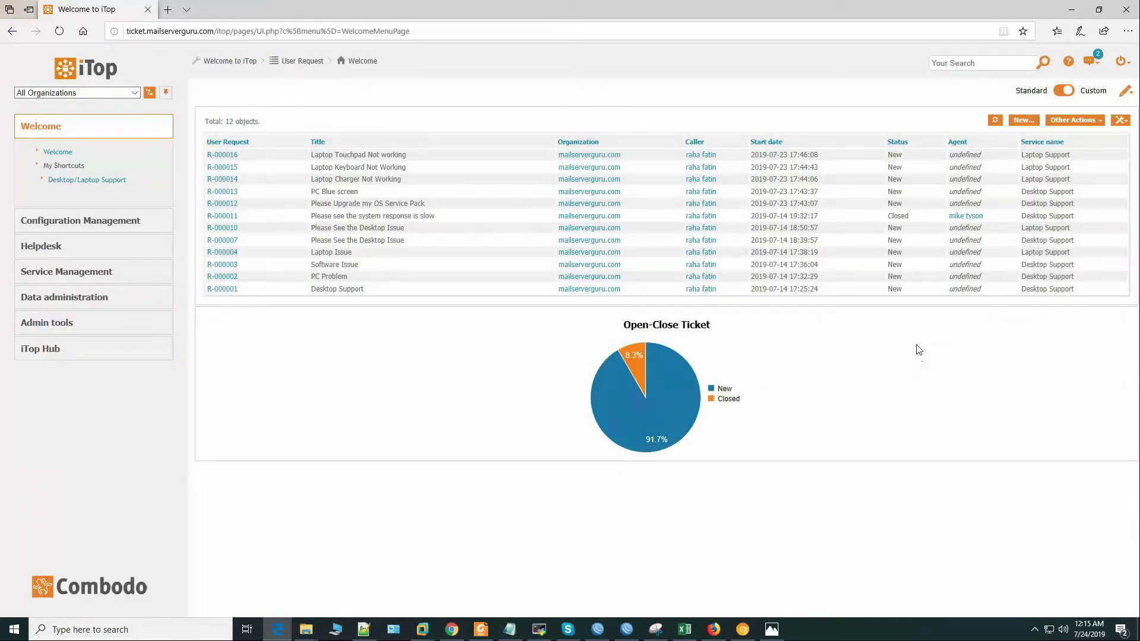
mouse_move(635, 363)
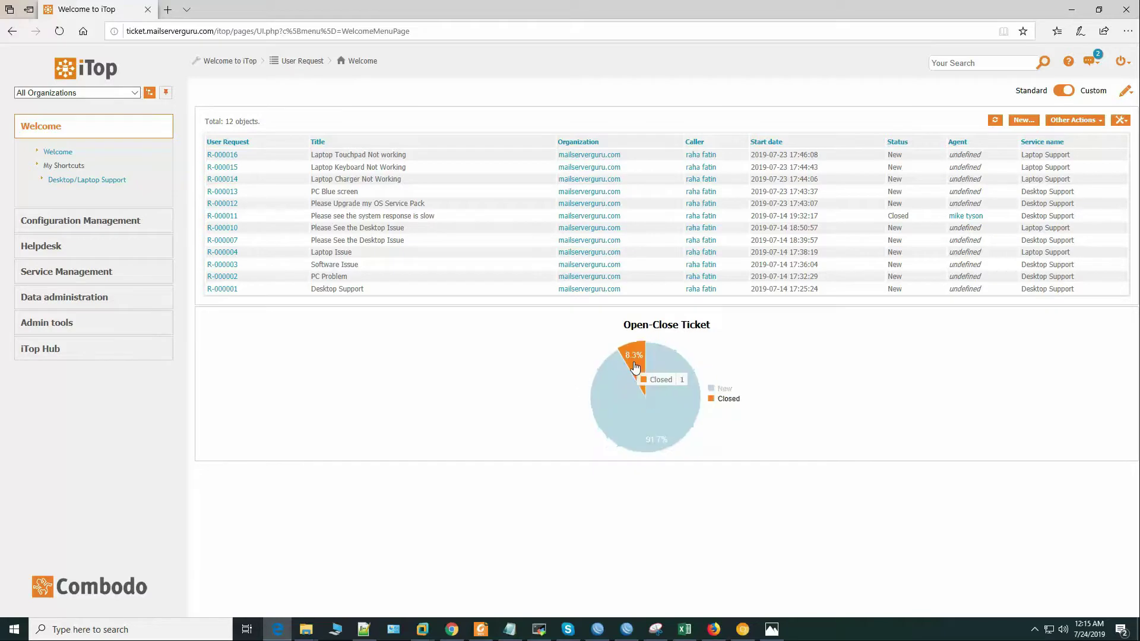
click(671, 416)
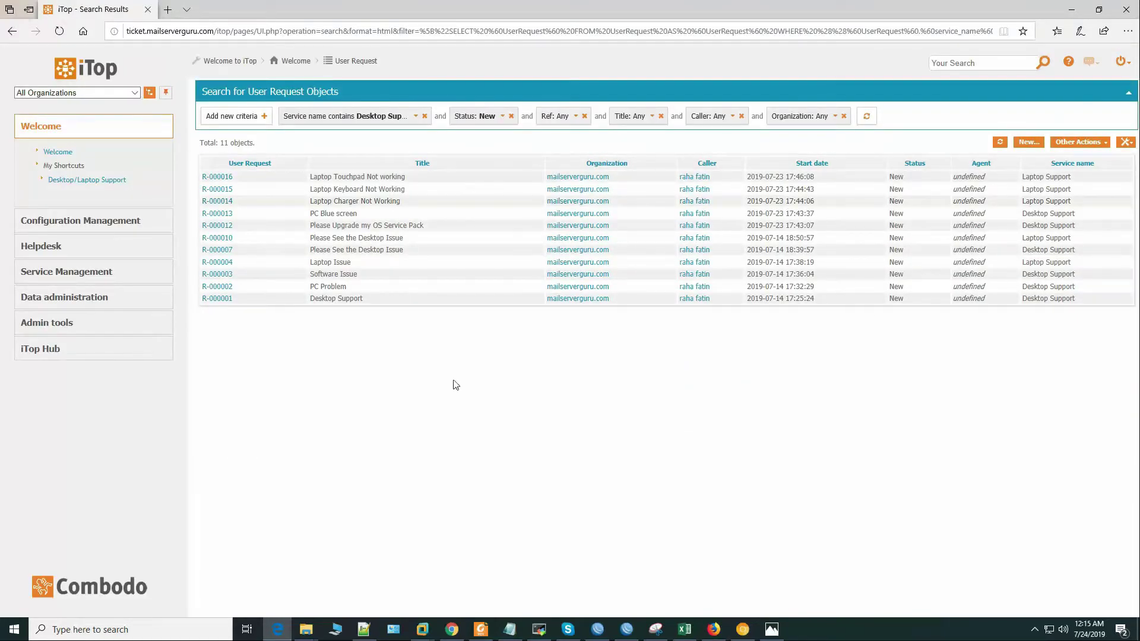
click(57, 151)
click(636, 356)
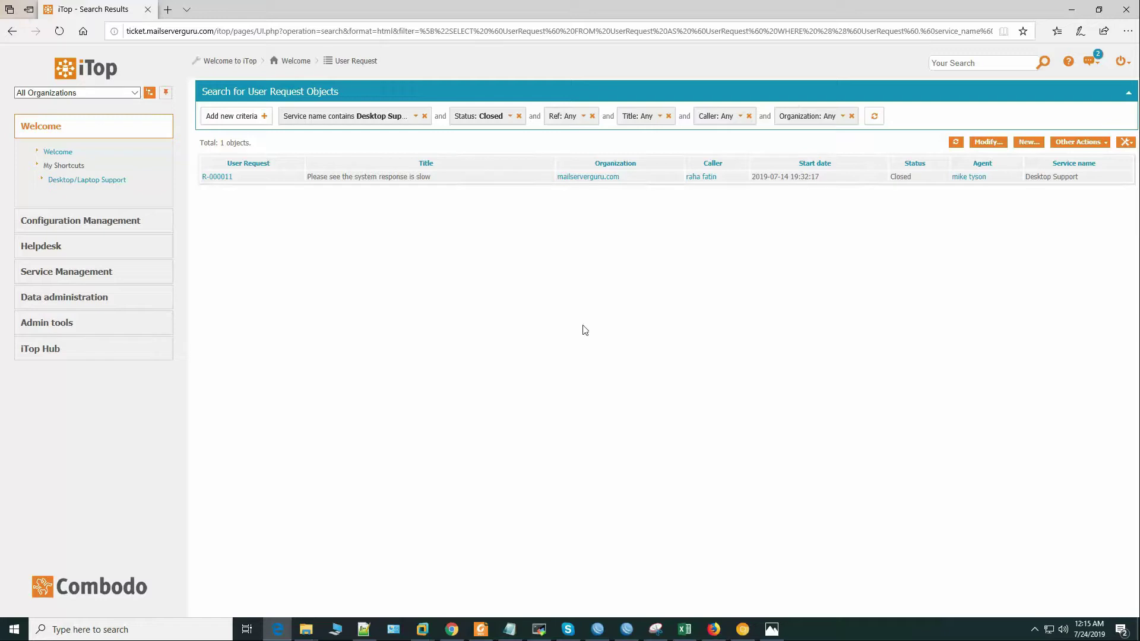
click(57, 152)
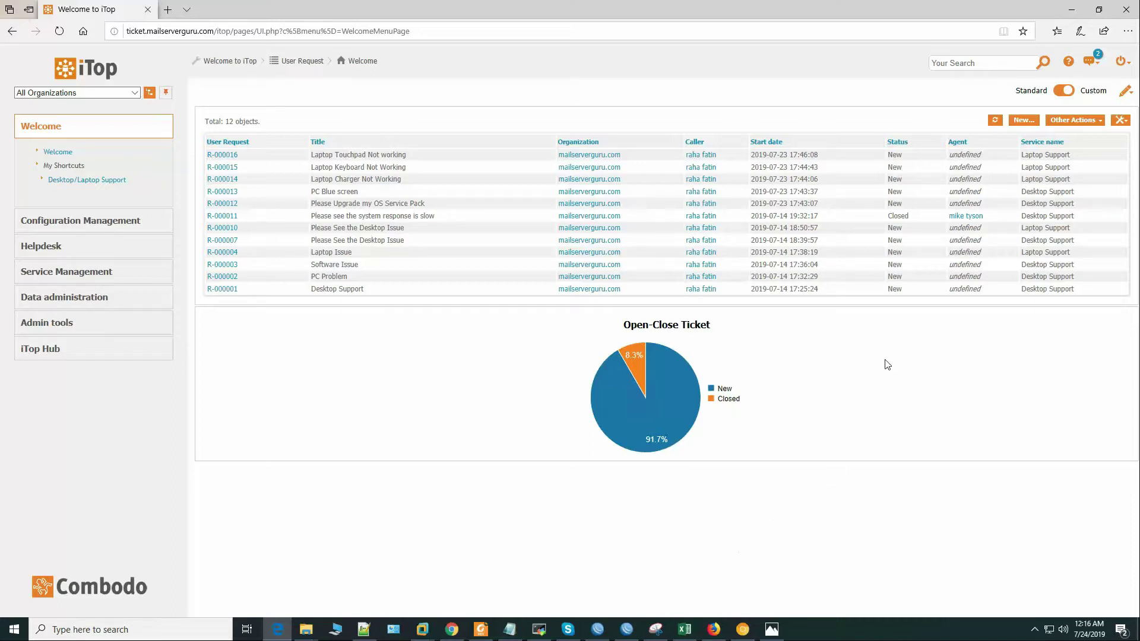
Add a bar chart dashlet below the pie chart and begin titling it 'Ticket Creation'
click(1125, 91)
click(1073, 111)
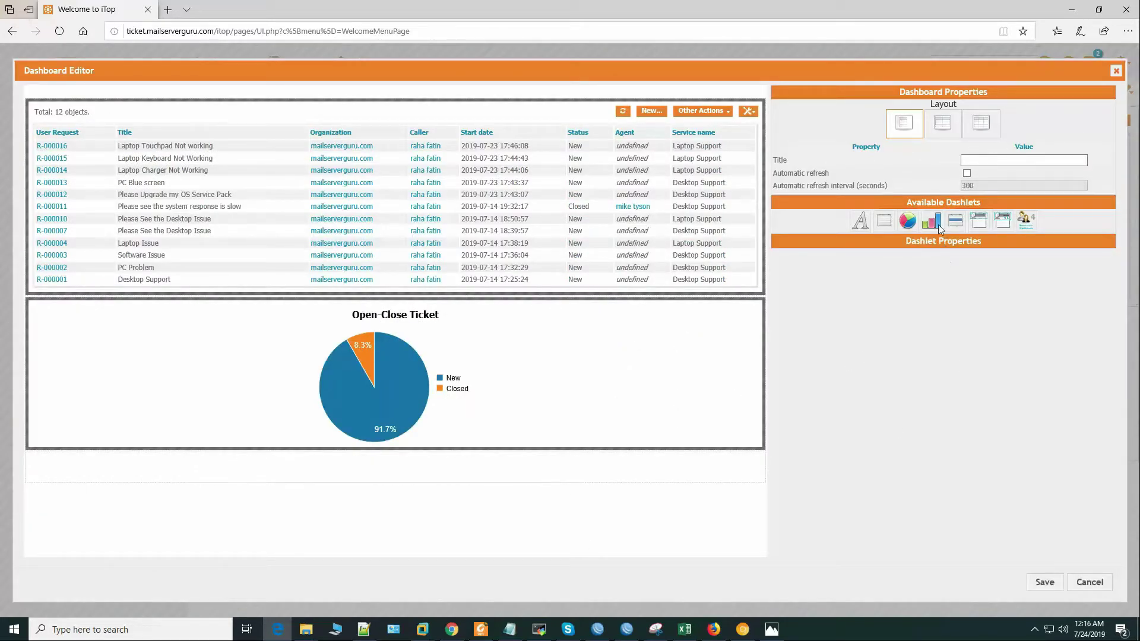
drag(937, 226, 402, 468)
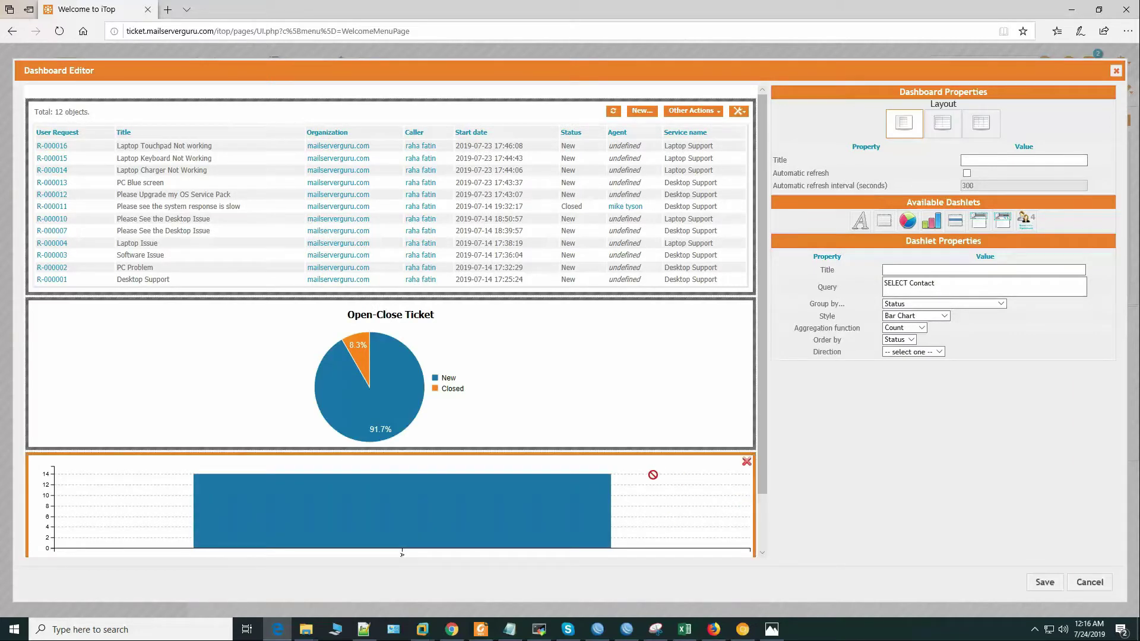
click(902, 271)
text(Ticket)
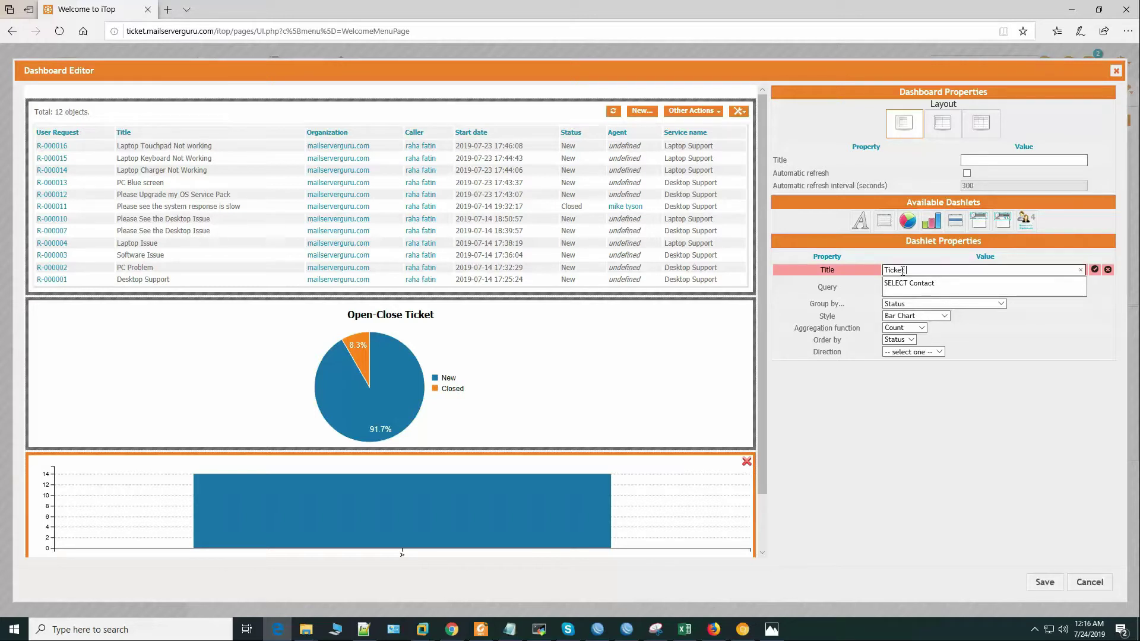
text( Creation Per month)
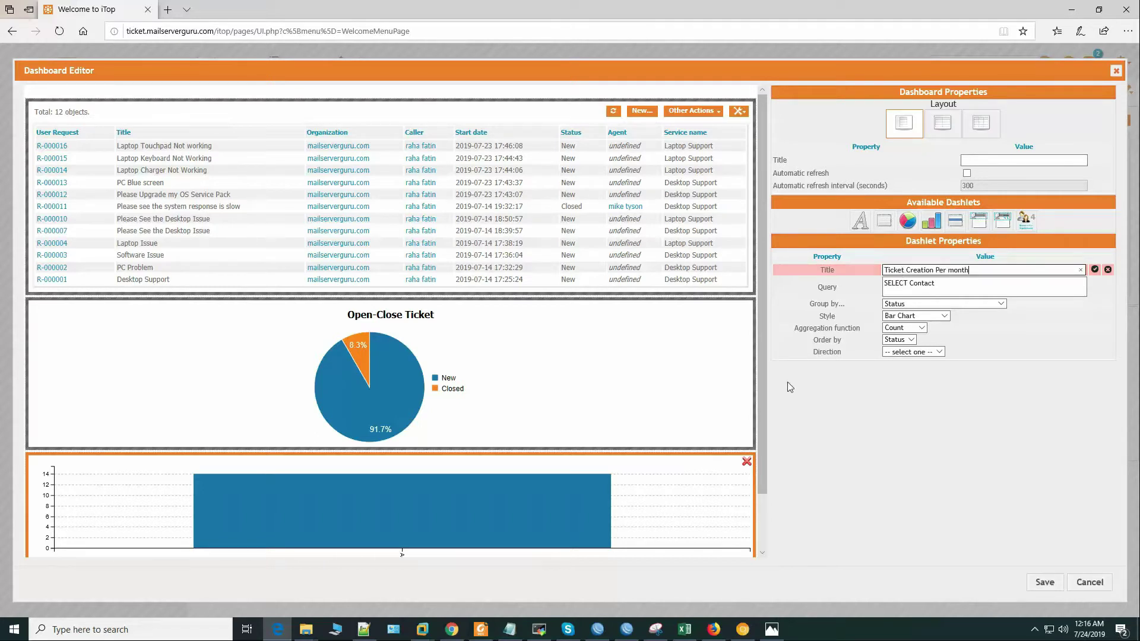
Copy the last-30-days UserRequest query from Notepad and apply it as the bar dashlet's query
click(509, 629)
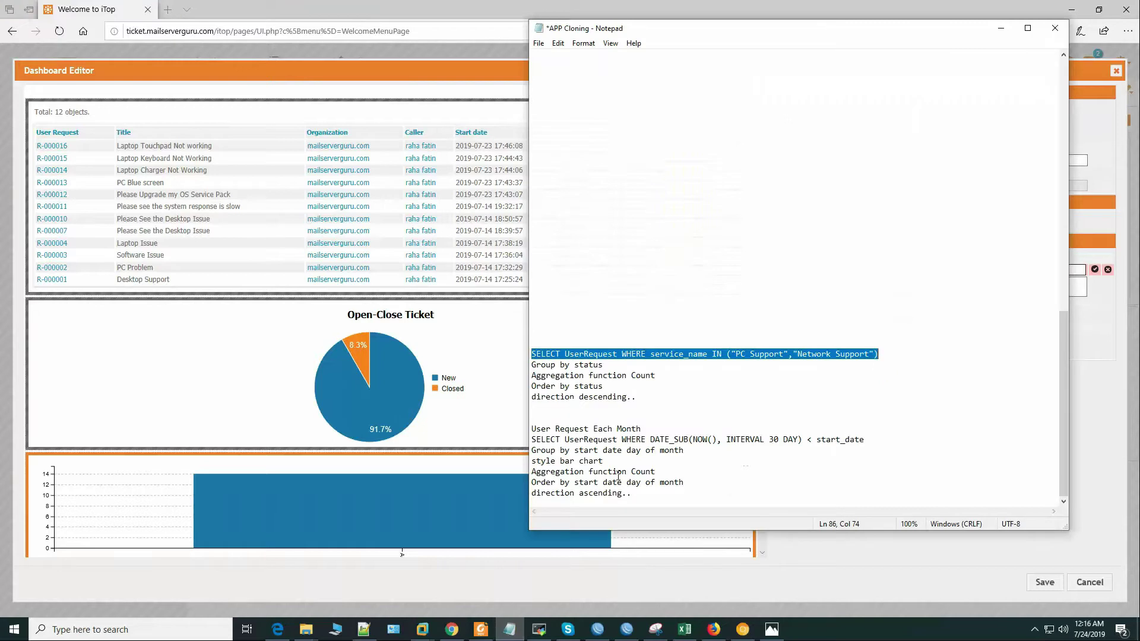
drag(532, 440, 878, 441)
key(ctrl+c)
key(alt+Tab)
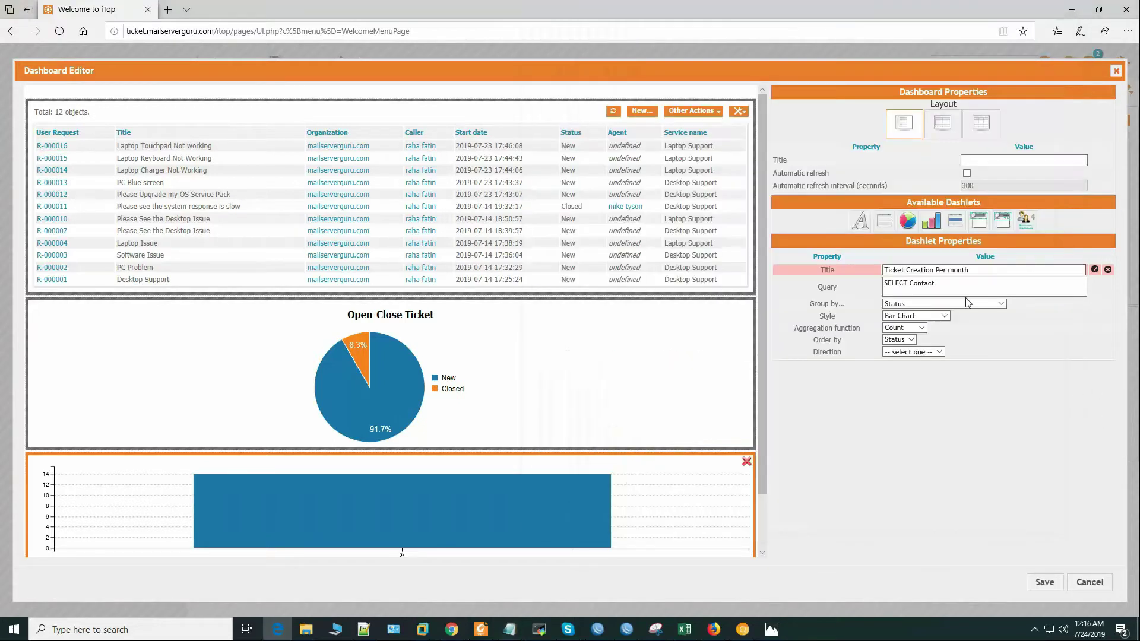
key(ctrl+v)
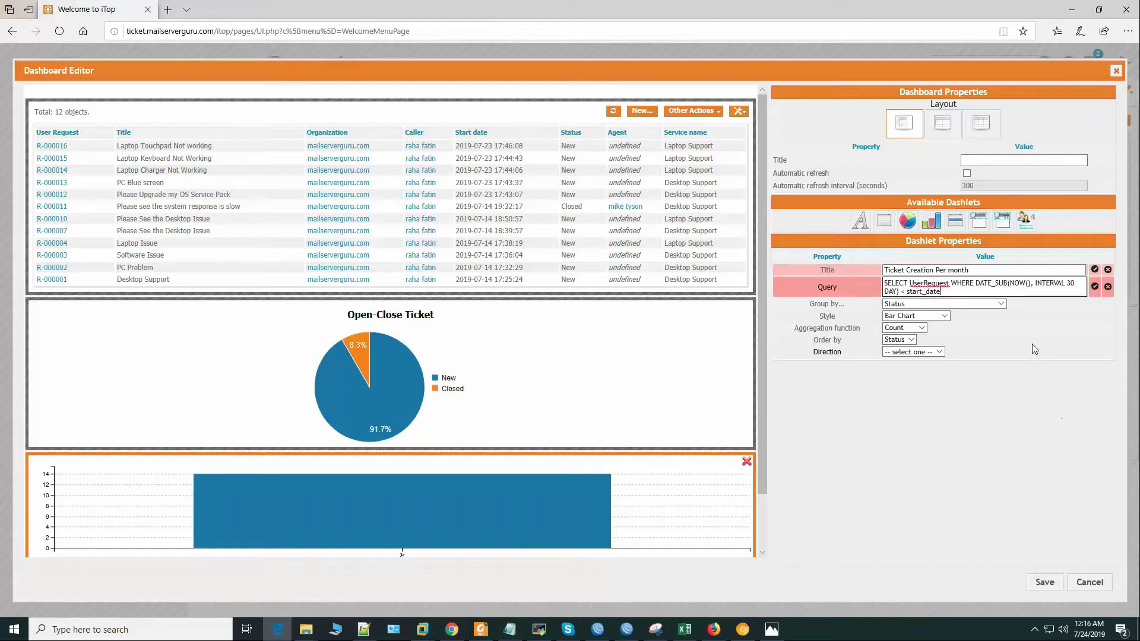
click(1096, 287)
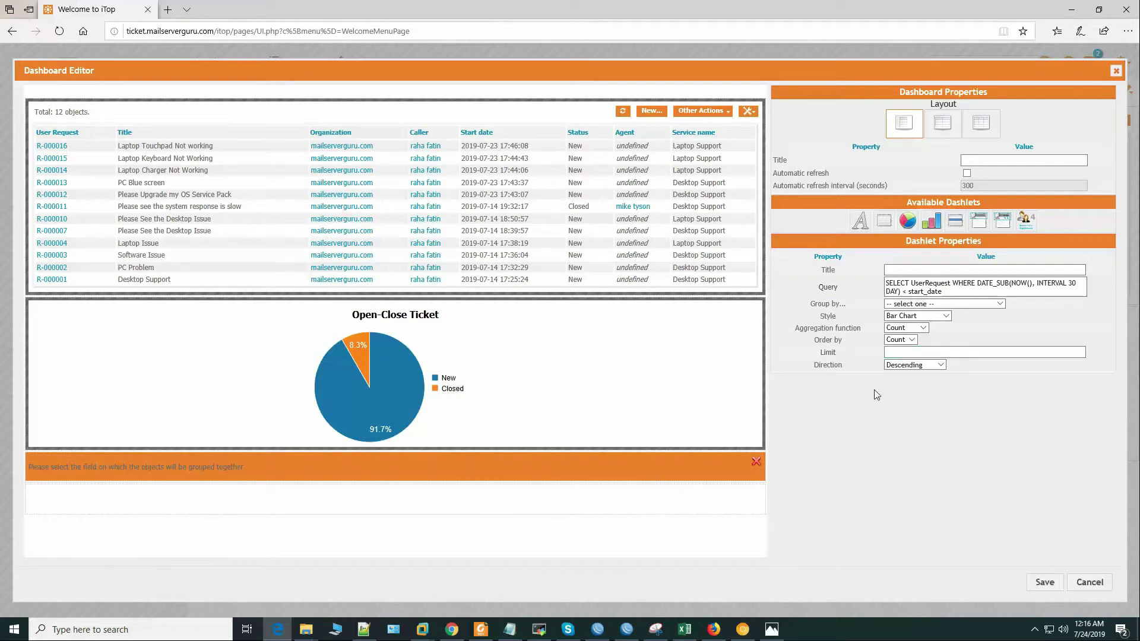
click(514, 633)
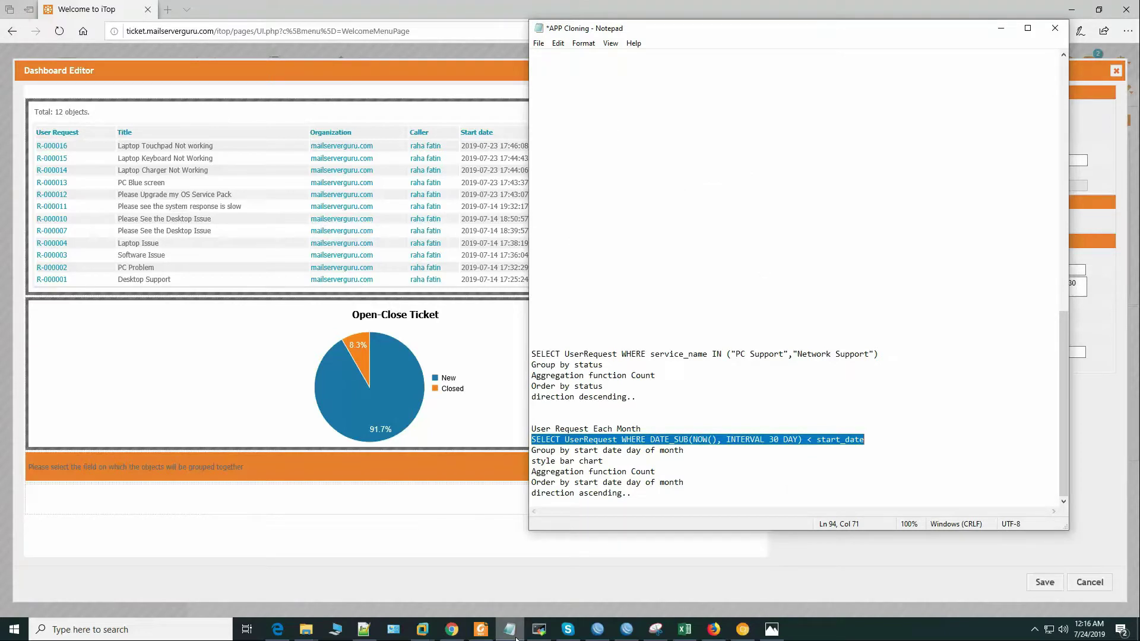
click(513, 633)
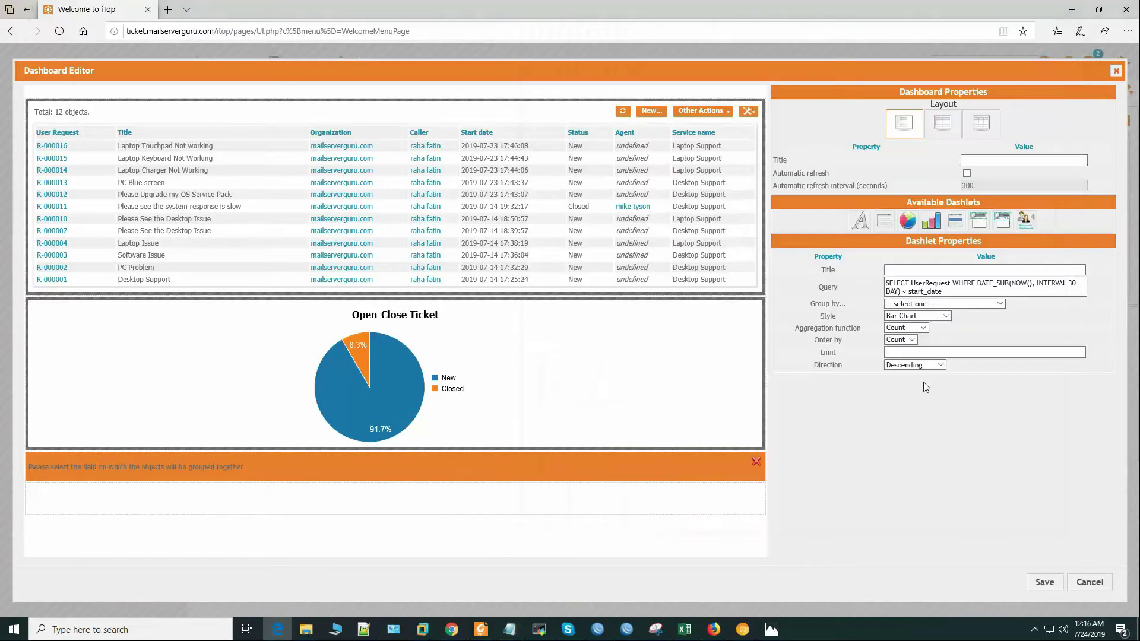
Group the bar dashlet by Start date (day of month)
click(999, 305)
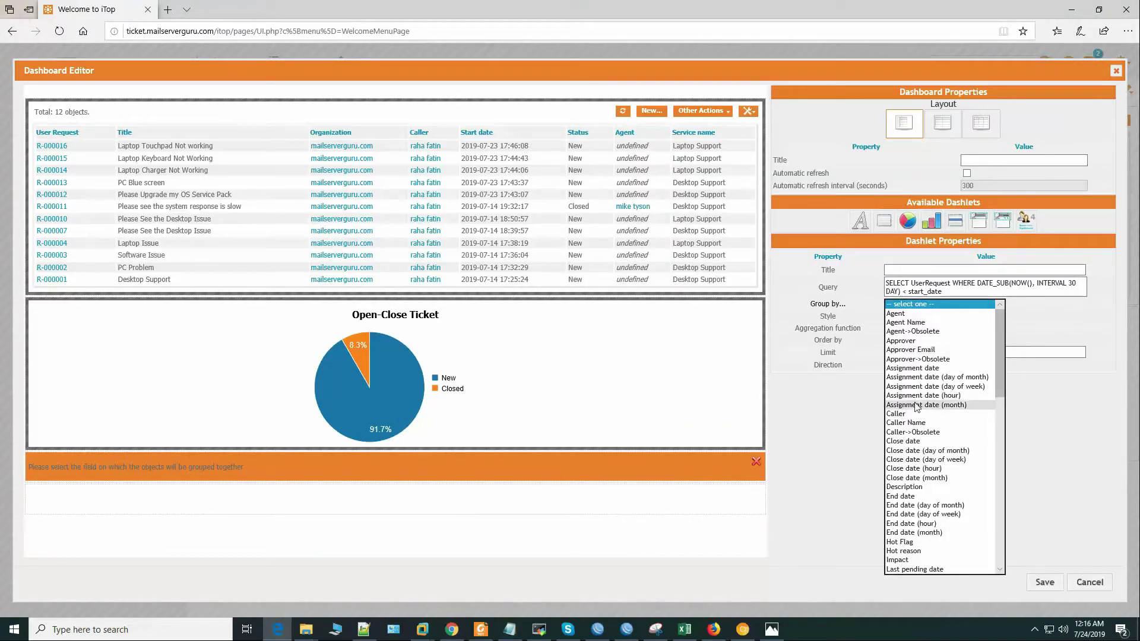
text(start)
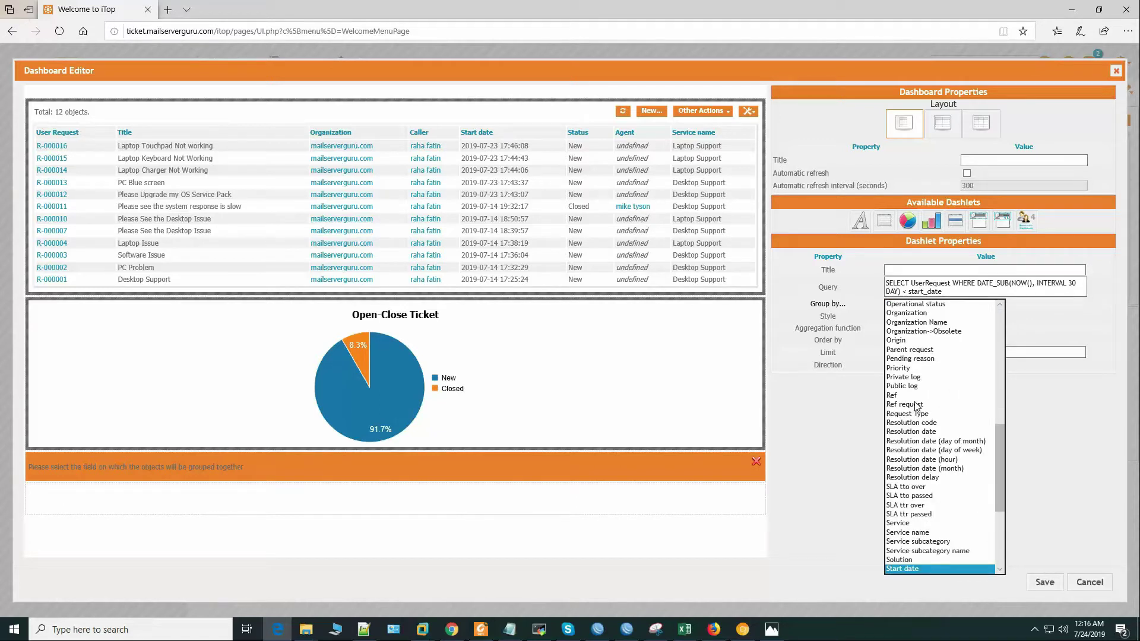
drag(1003, 465, 1005, 497)
click(968, 508)
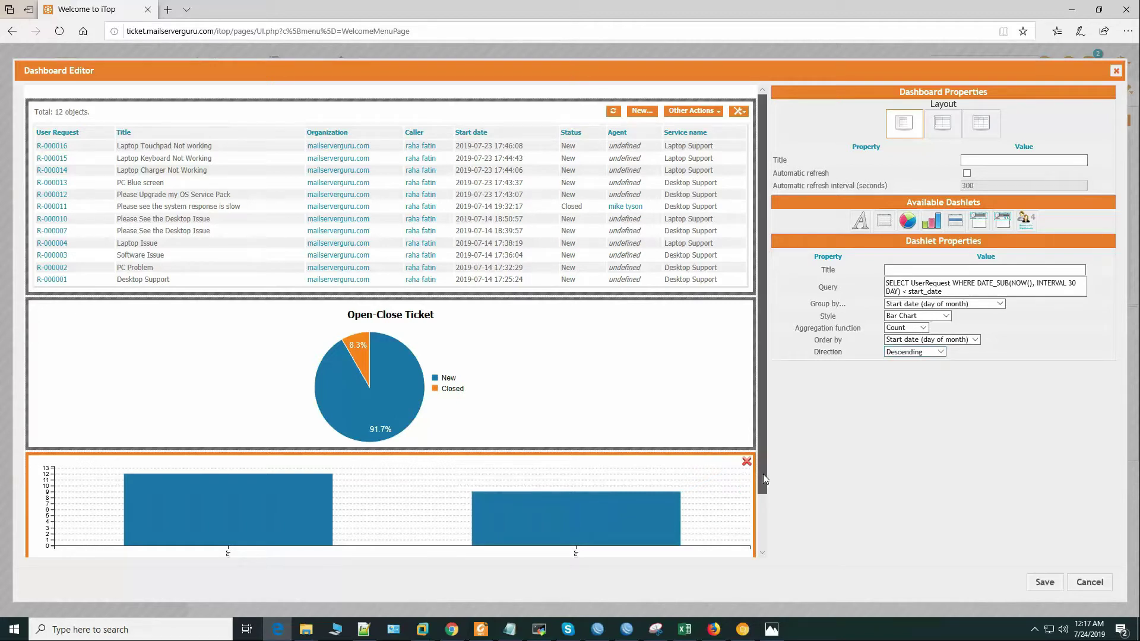
scroll(766, 515, down, 2)
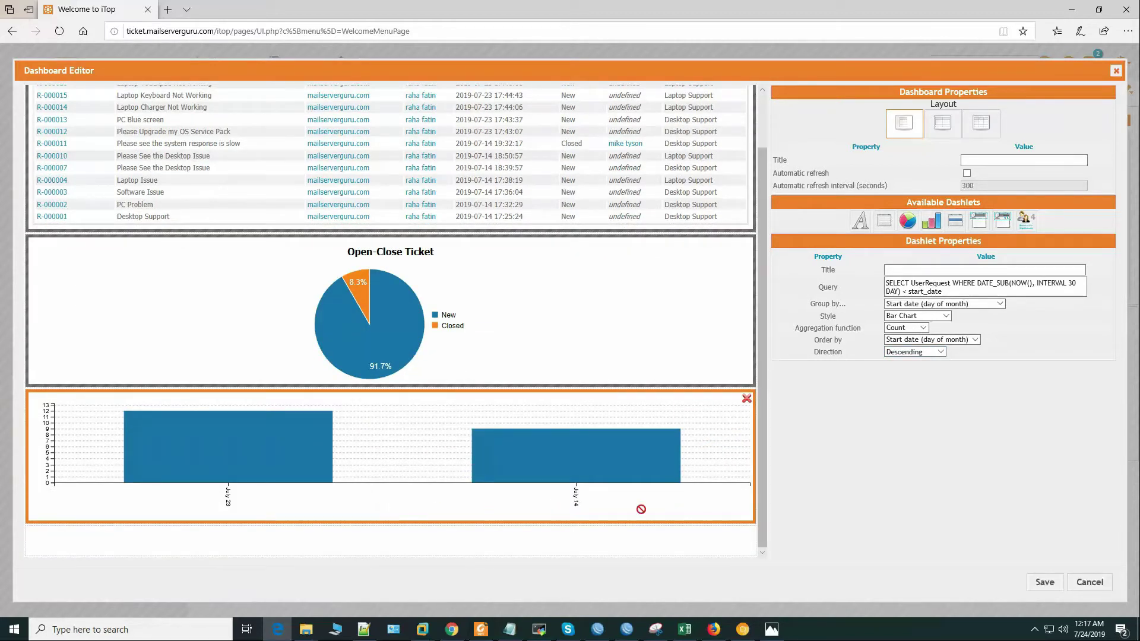
Set the bar chart sort direction to Ascending and save the dashboard
click(941, 352)
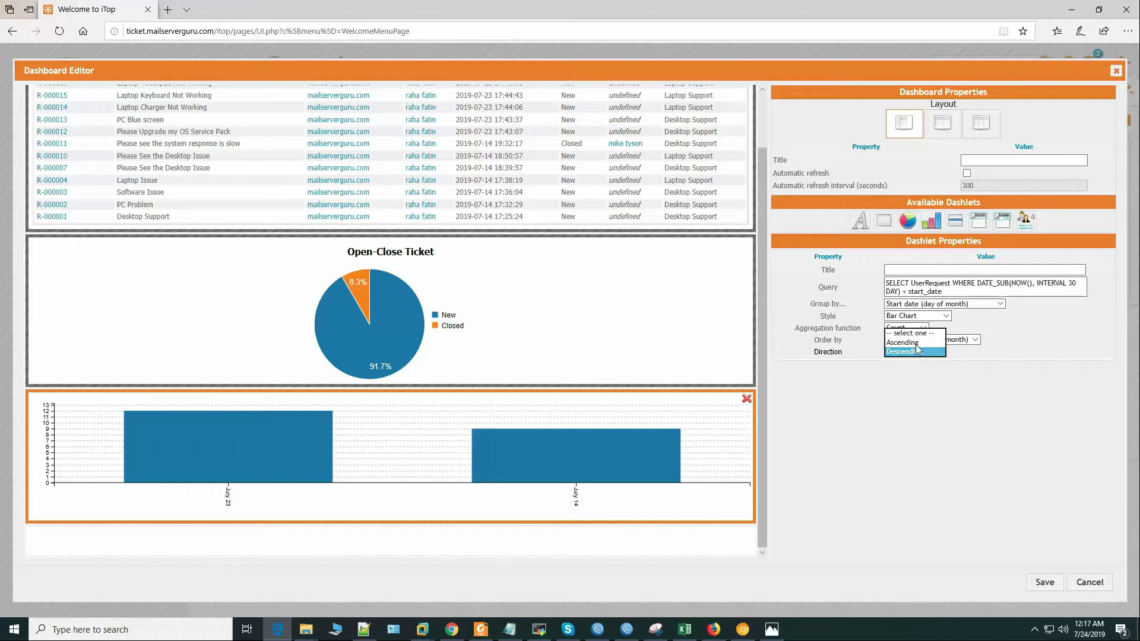
click(917, 344)
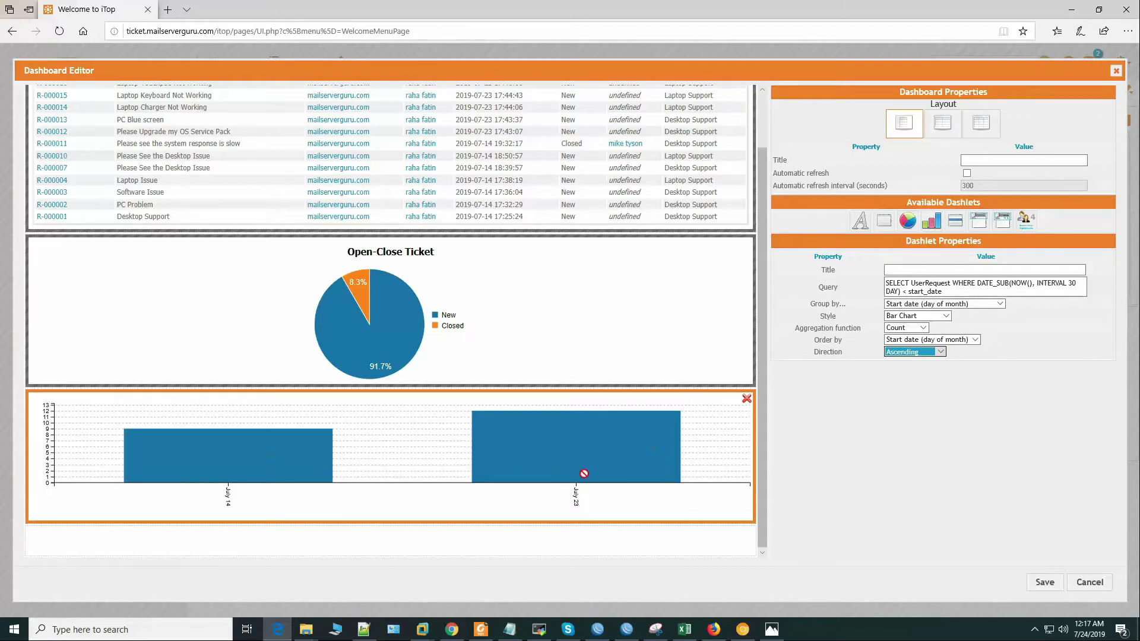
click(926, 422)
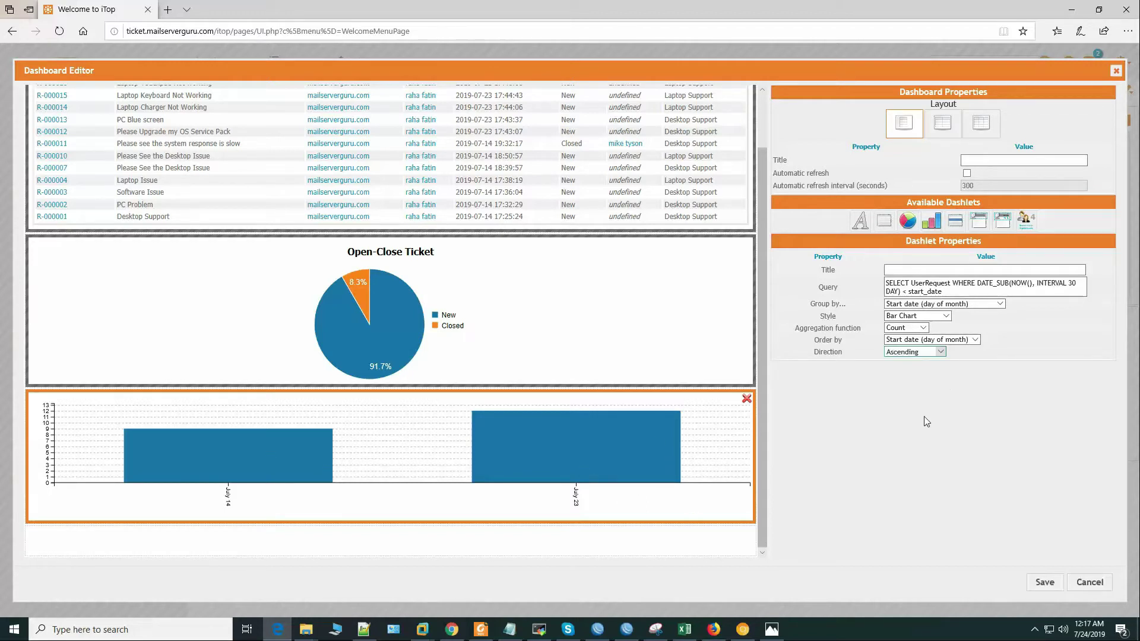
click(980, 271)
click(1045, 582)
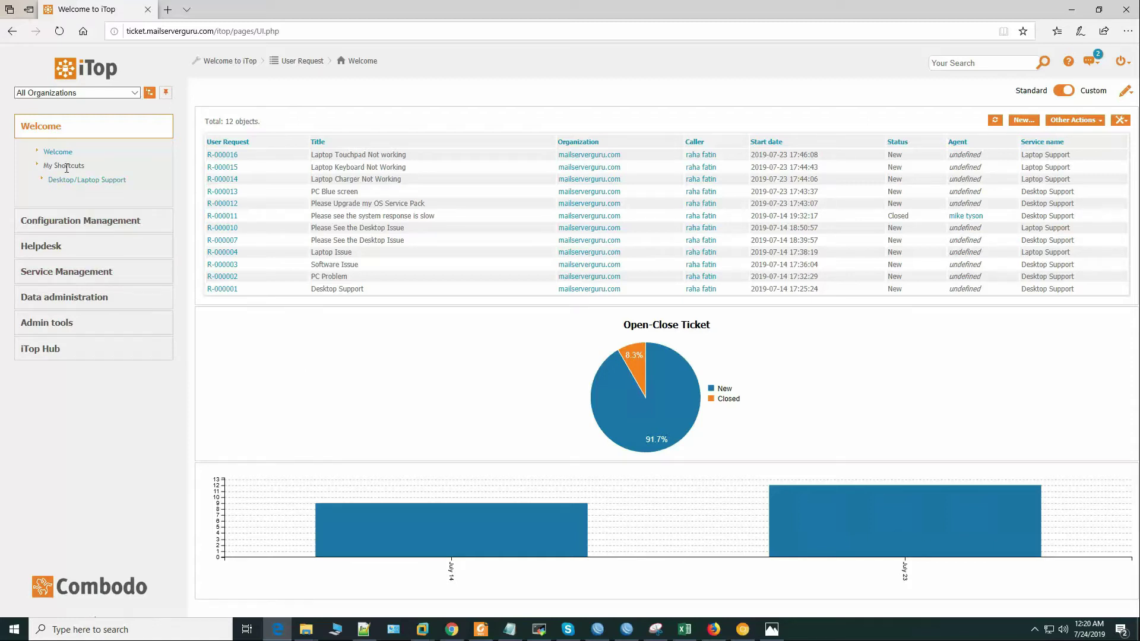
click(75, 185)
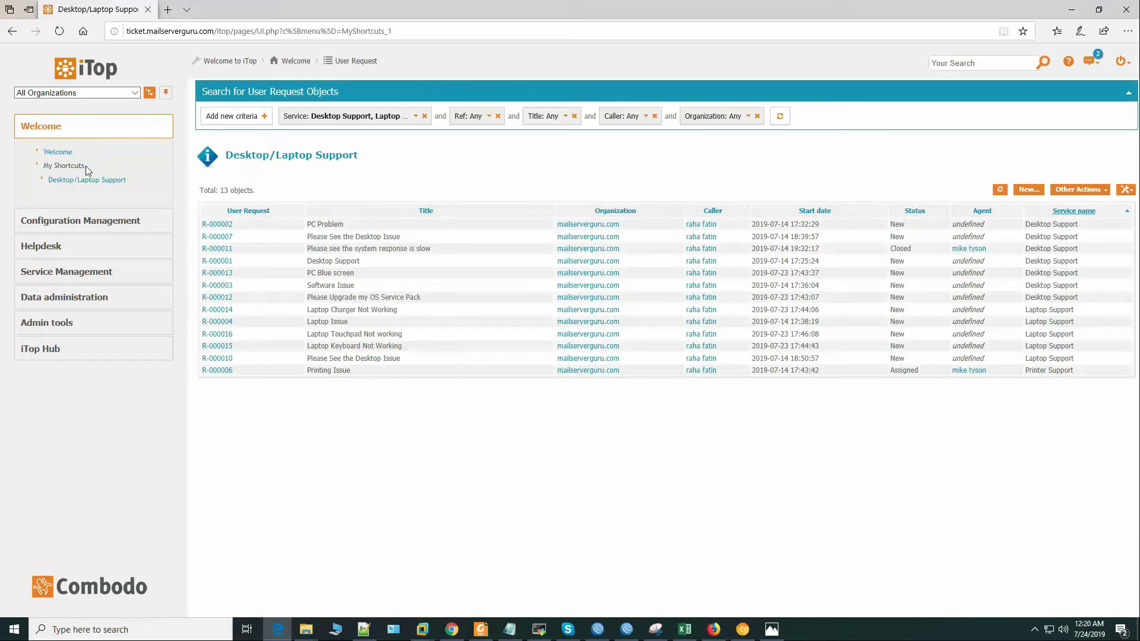
click(57, 153)
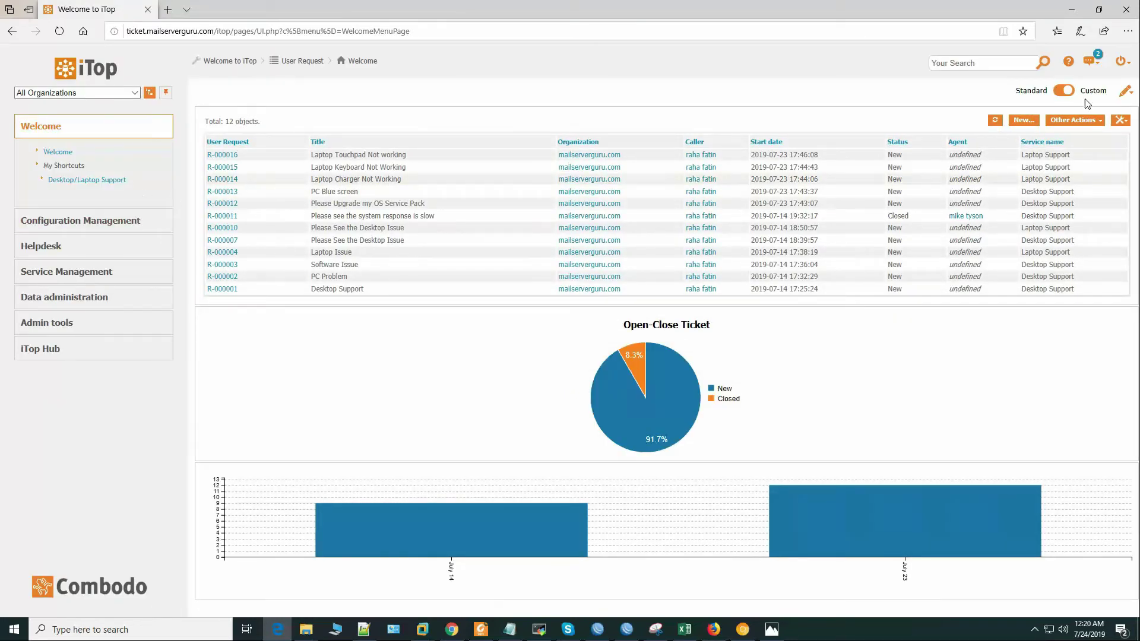
click(1125, 92)
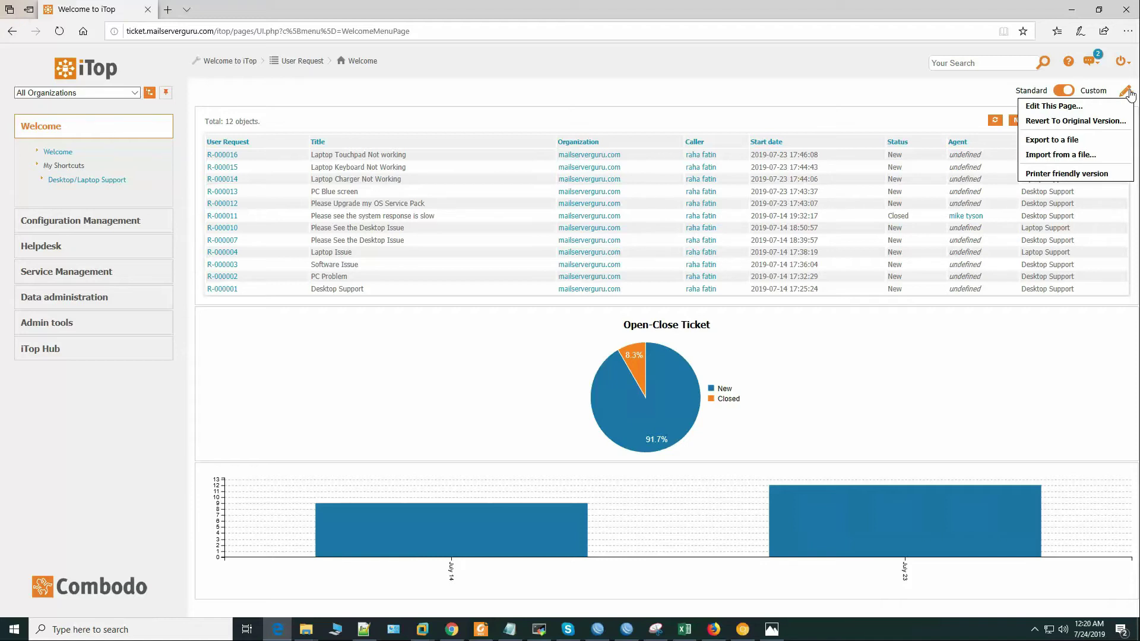
click(1122, 61)
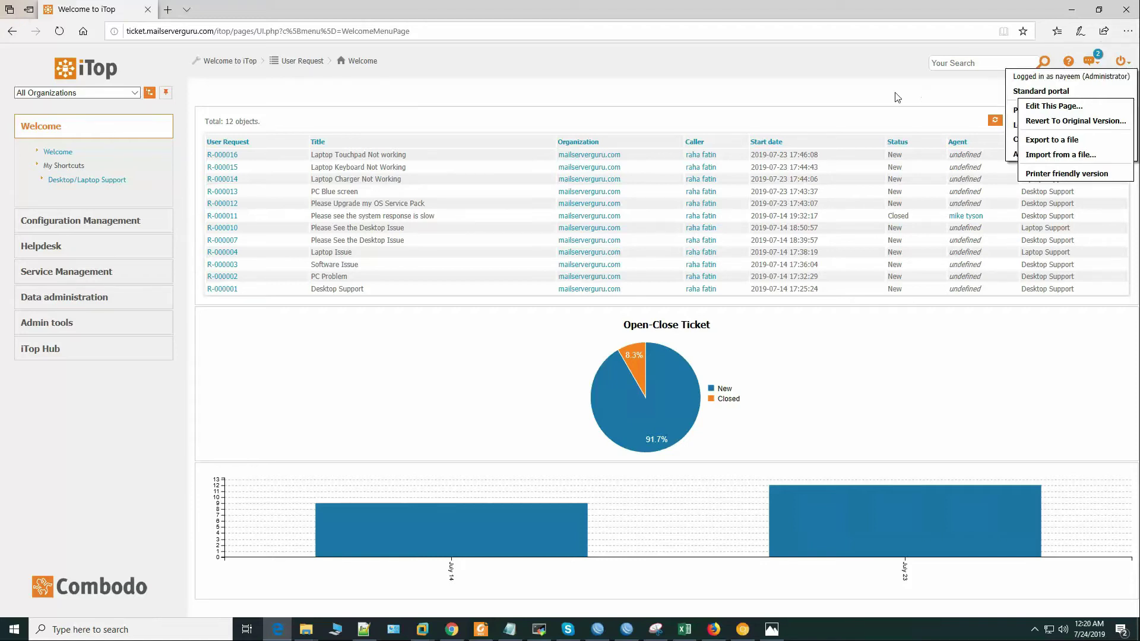
click(1126, 69)
click(1121, 62)
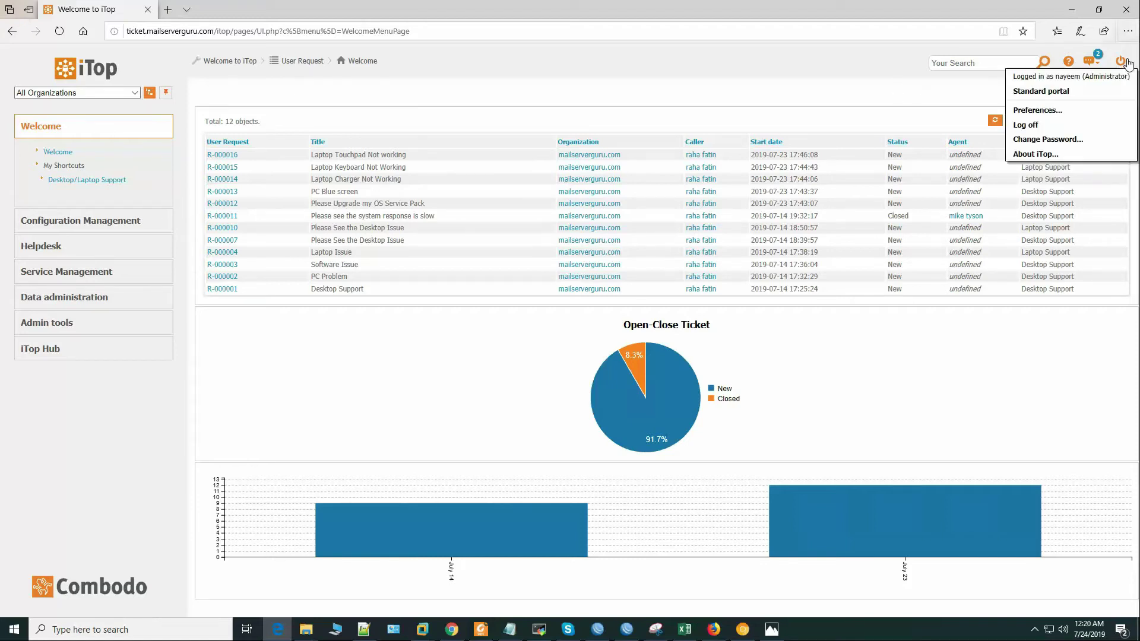
click(1042, 112)
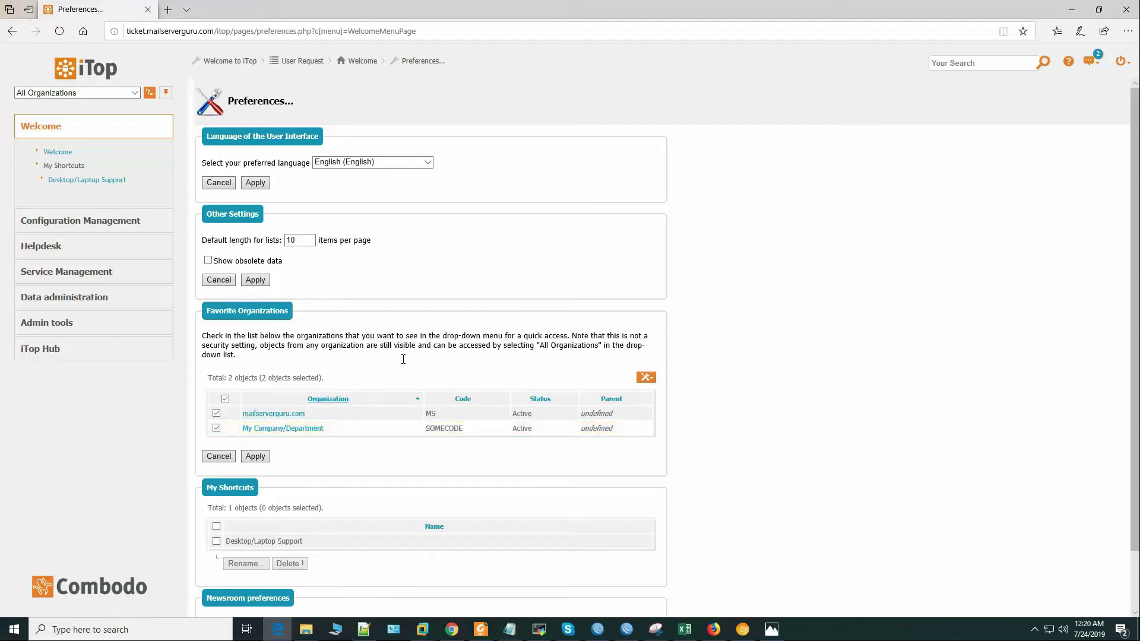
scroll(381, 470, down, 1)
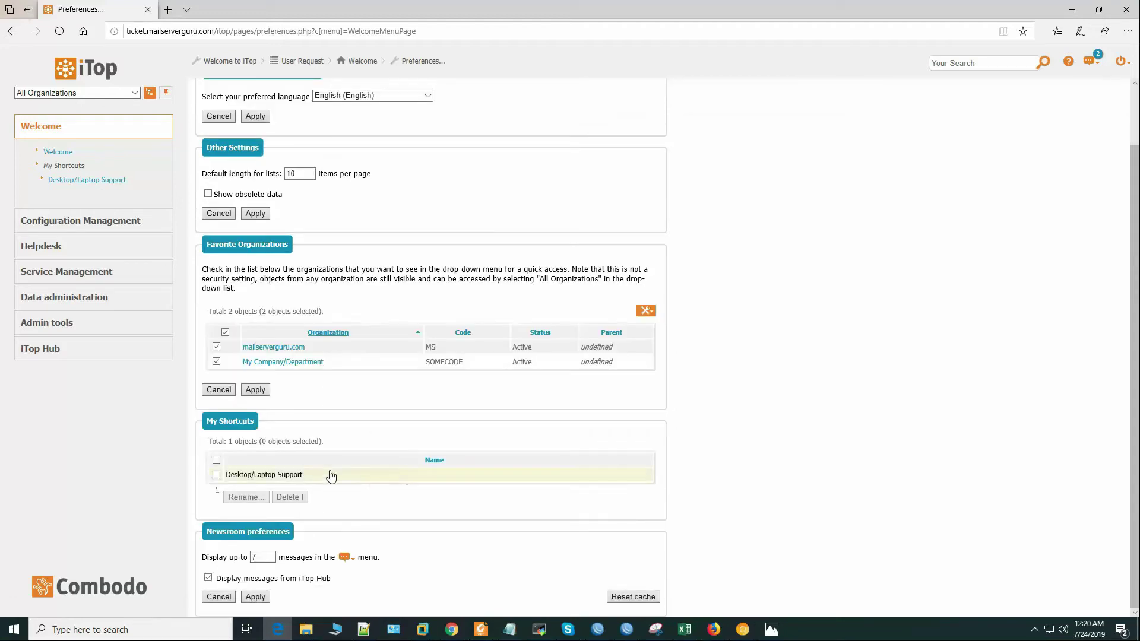
click(216, 475)
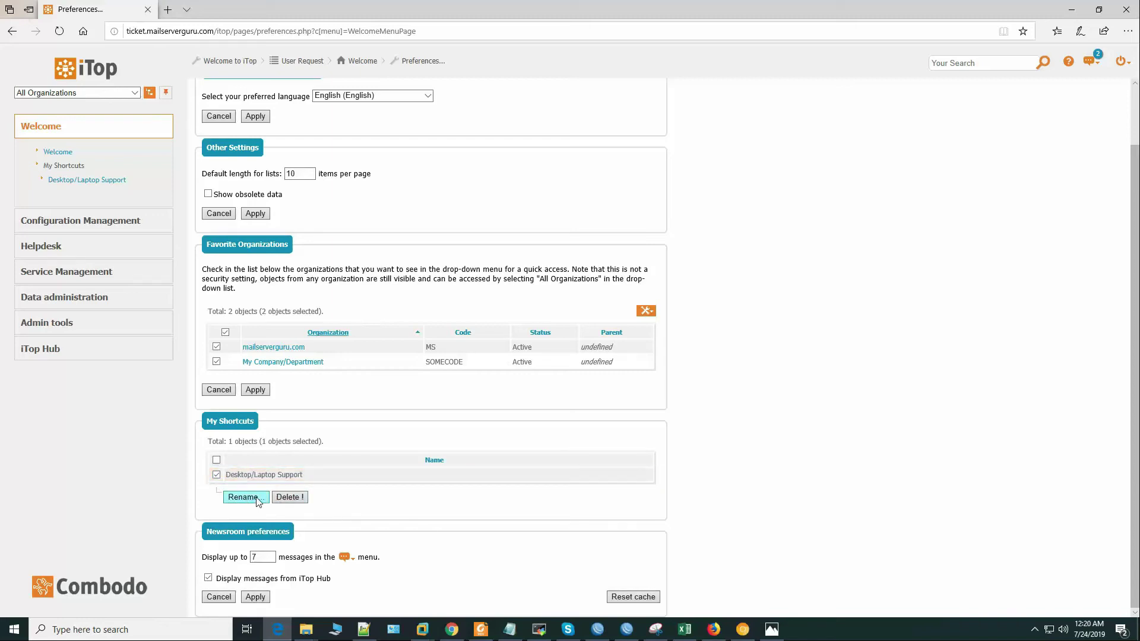
click(216, 475)
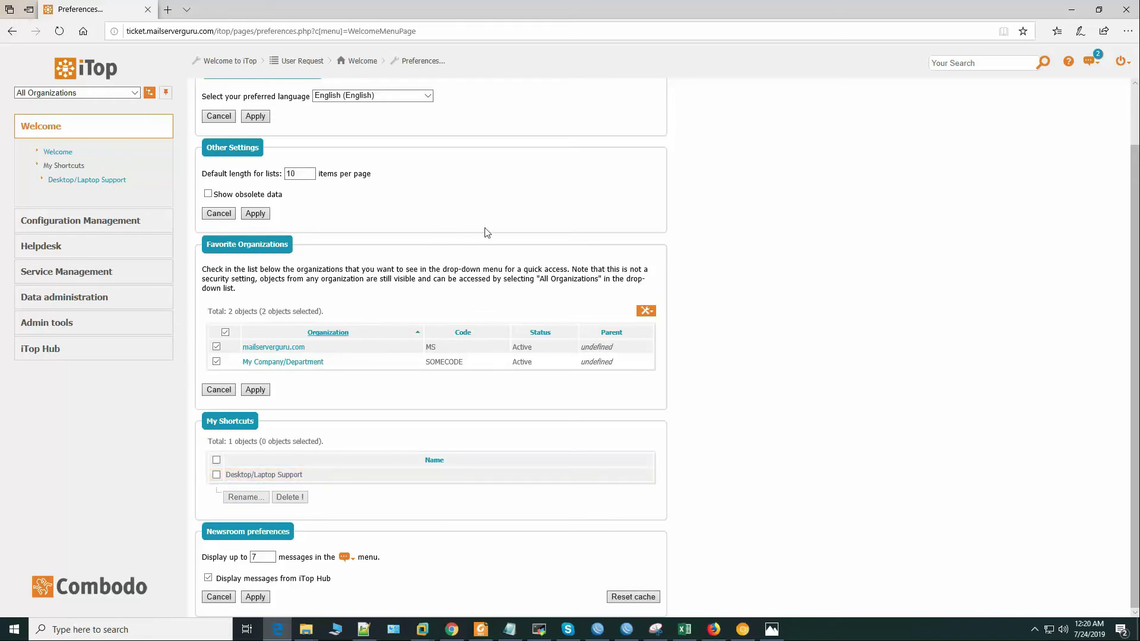
scroll(487, 232, up, 2)
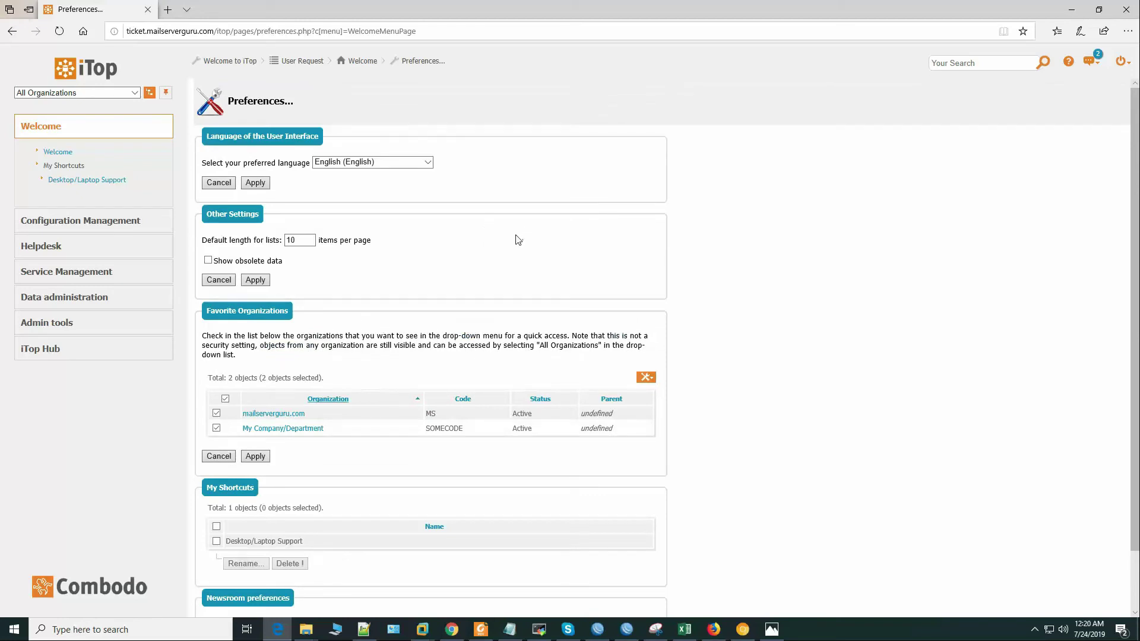
scroll(471, 246, down, 2)
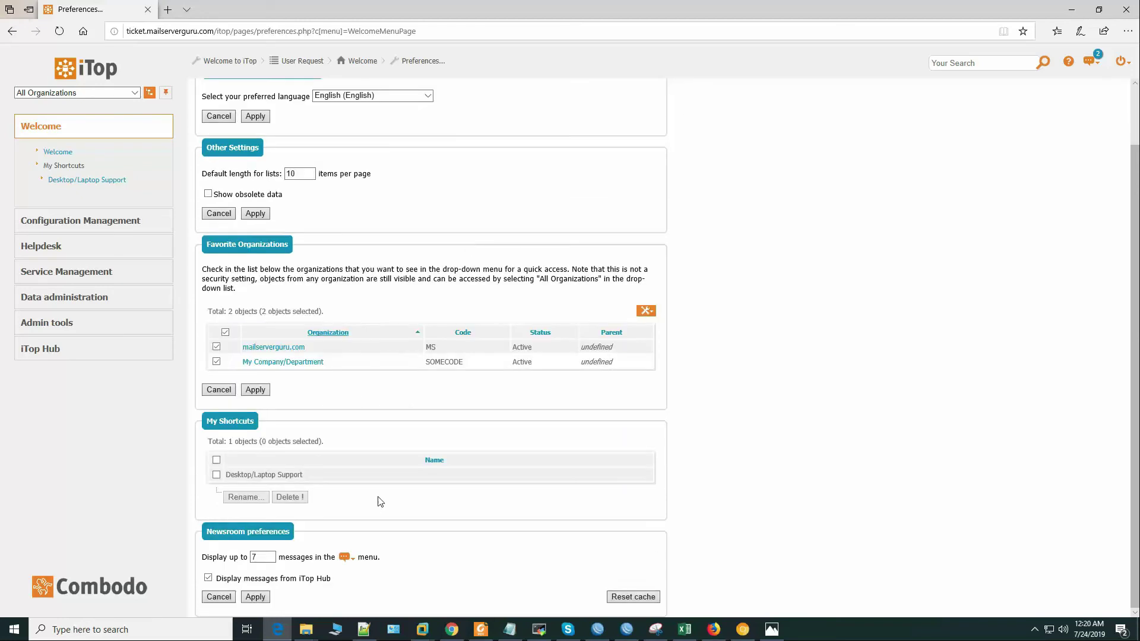
click(219, 597)
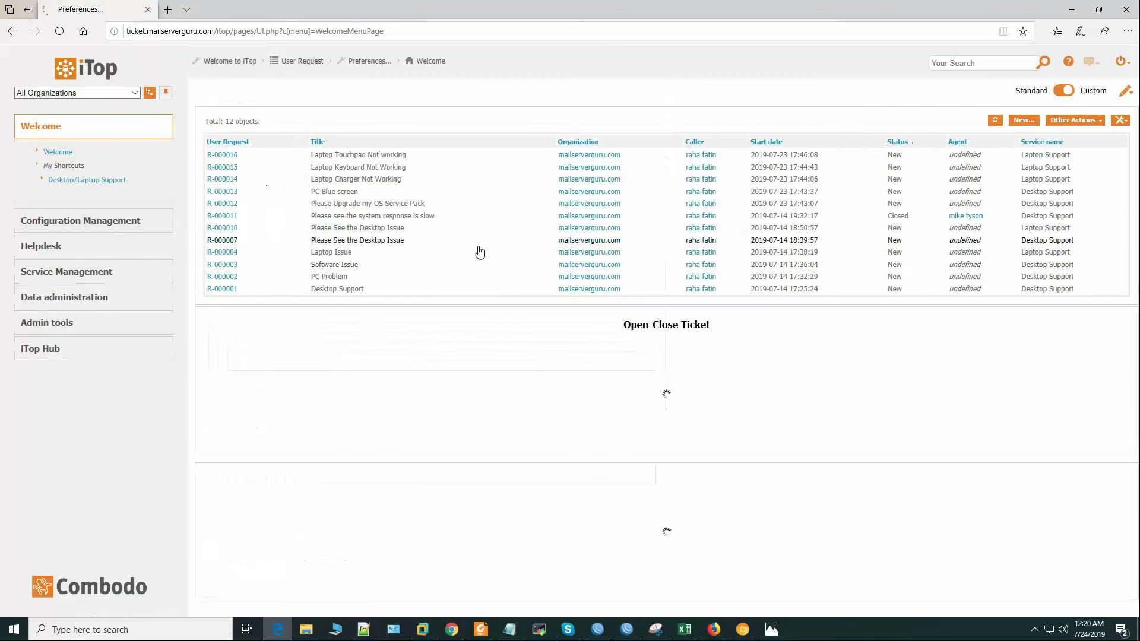